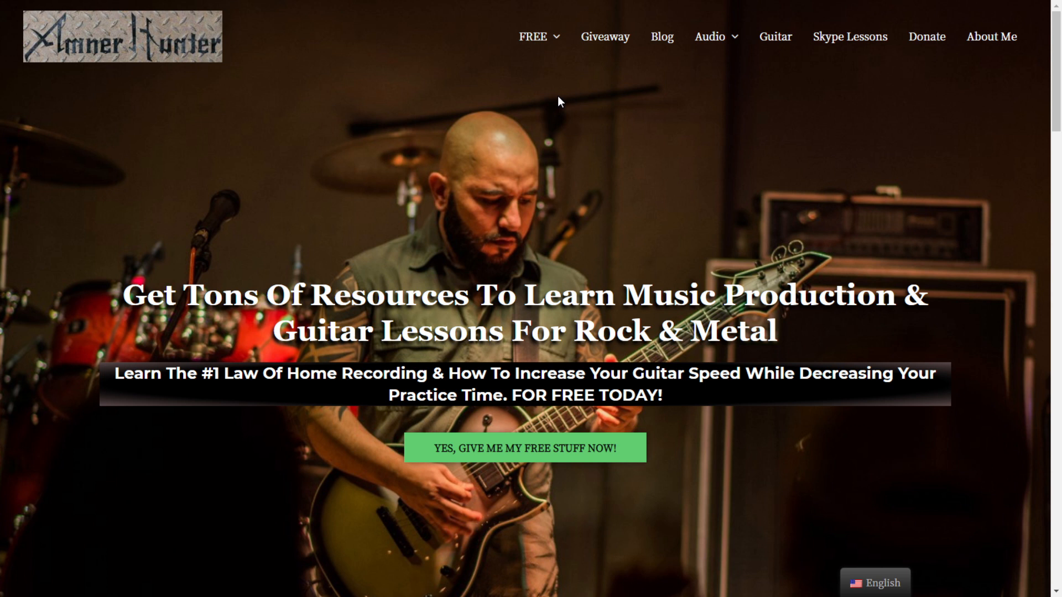
Step: Leave the Amner Hunter homepage and bring up an empty Untitled1 project in Cubase Pro
mouse_move(541, 40)
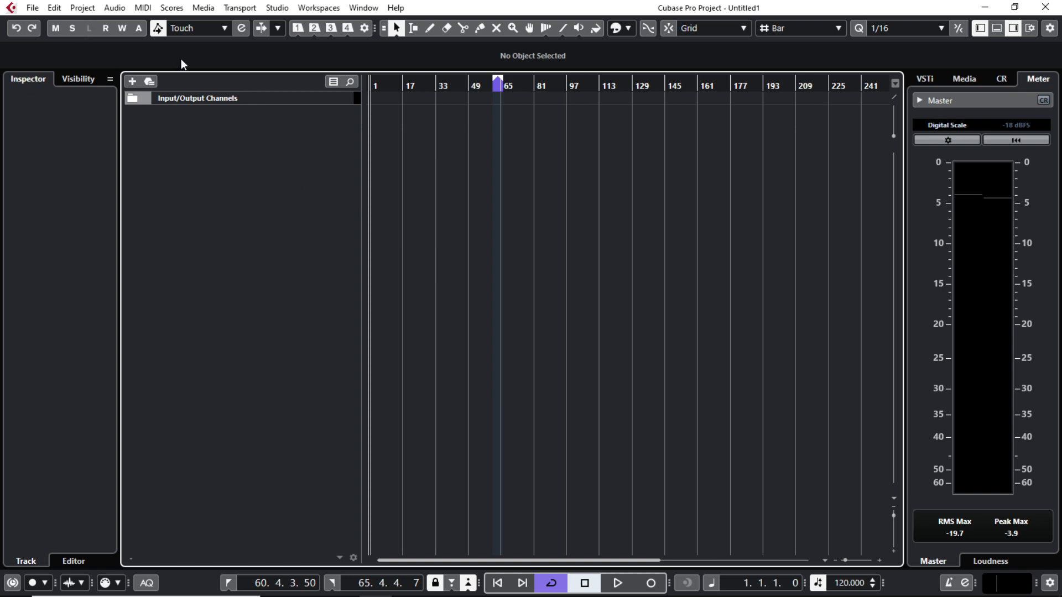
click(84, 11)
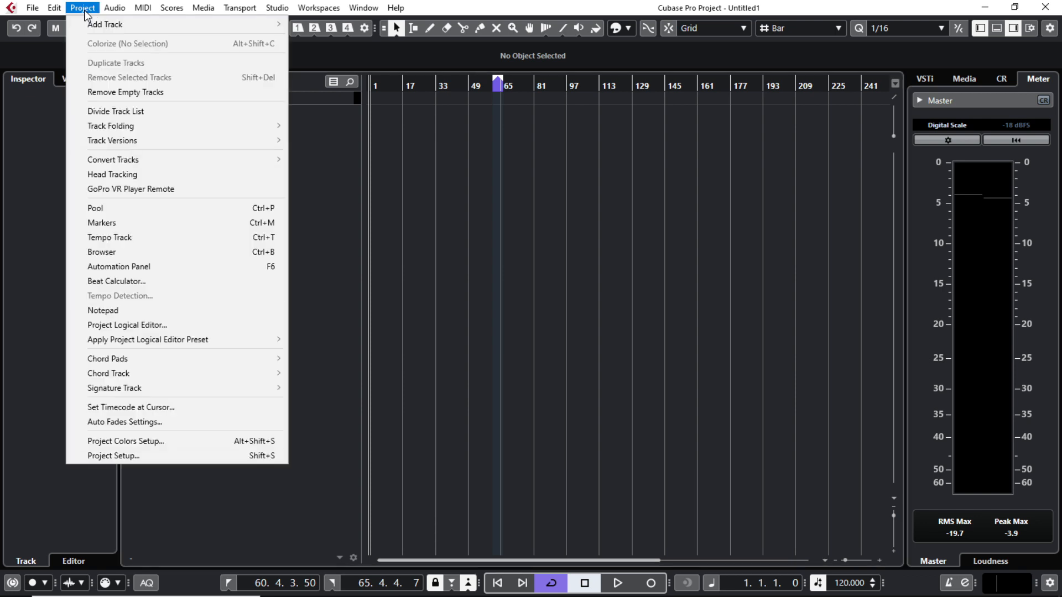
click(133, 461)
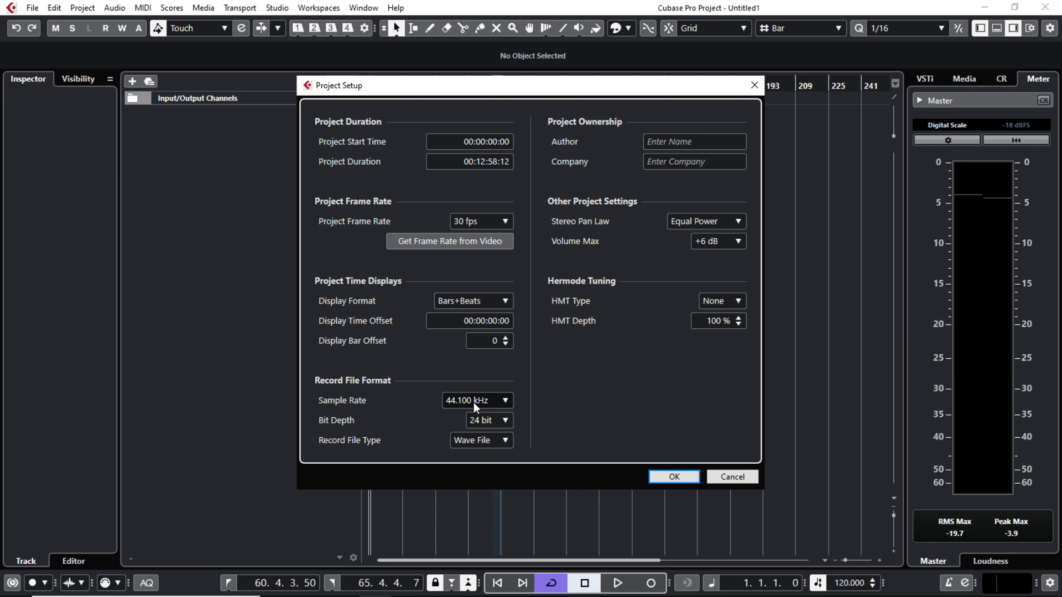
click(501, 403)
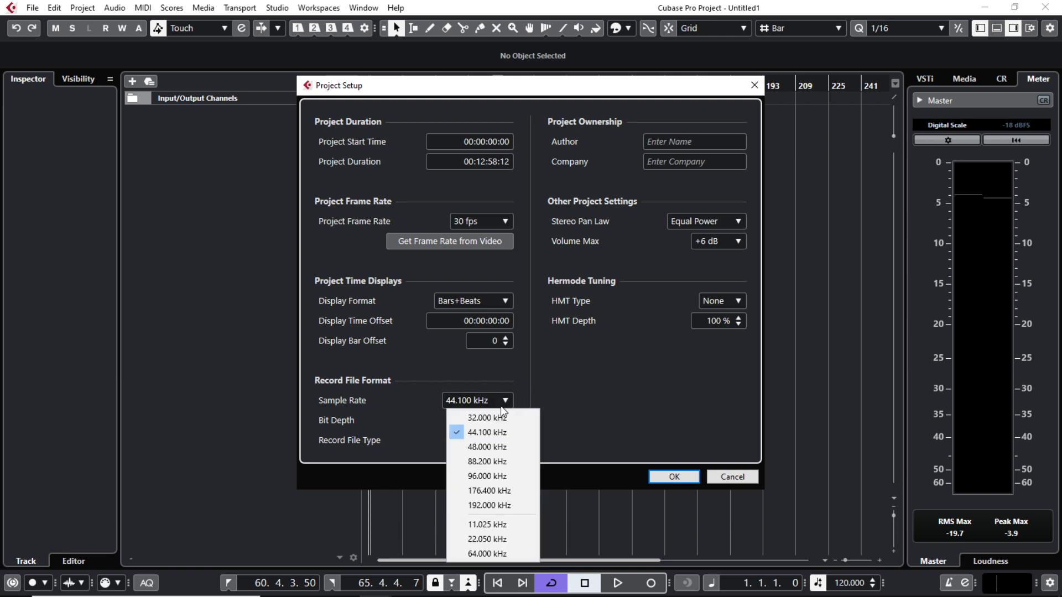
click(427, 419)
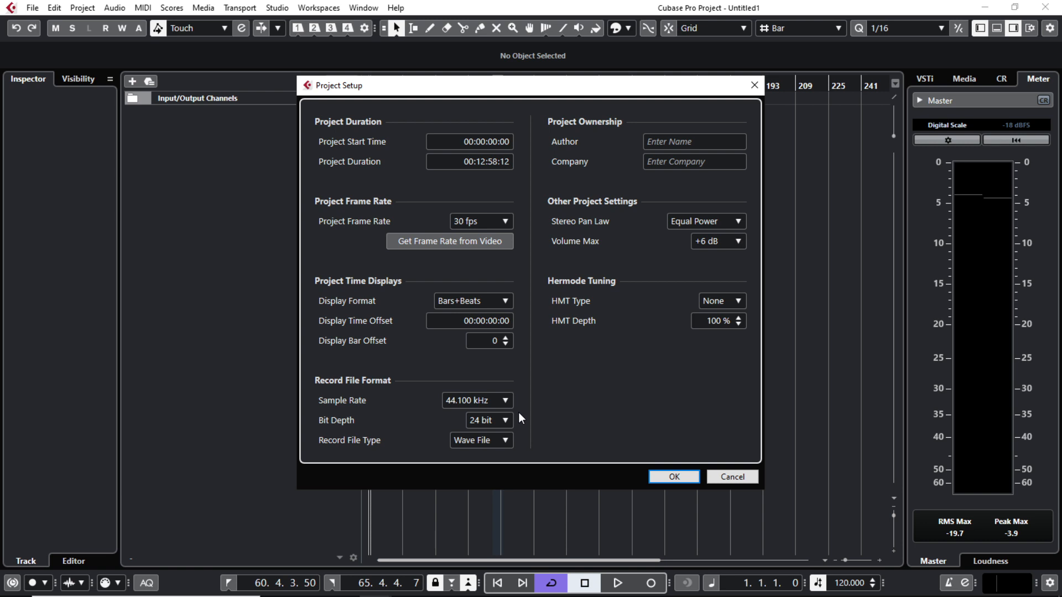
click(677, 481)
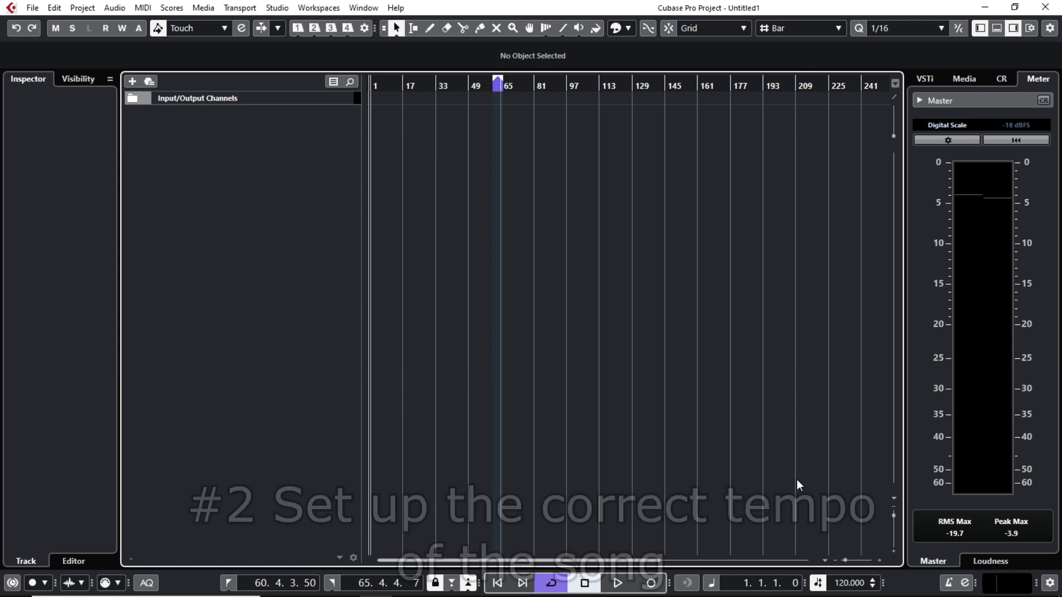
Step: Set the project tempo to 96 BPM and turn on Snap
double_click(851, 583)
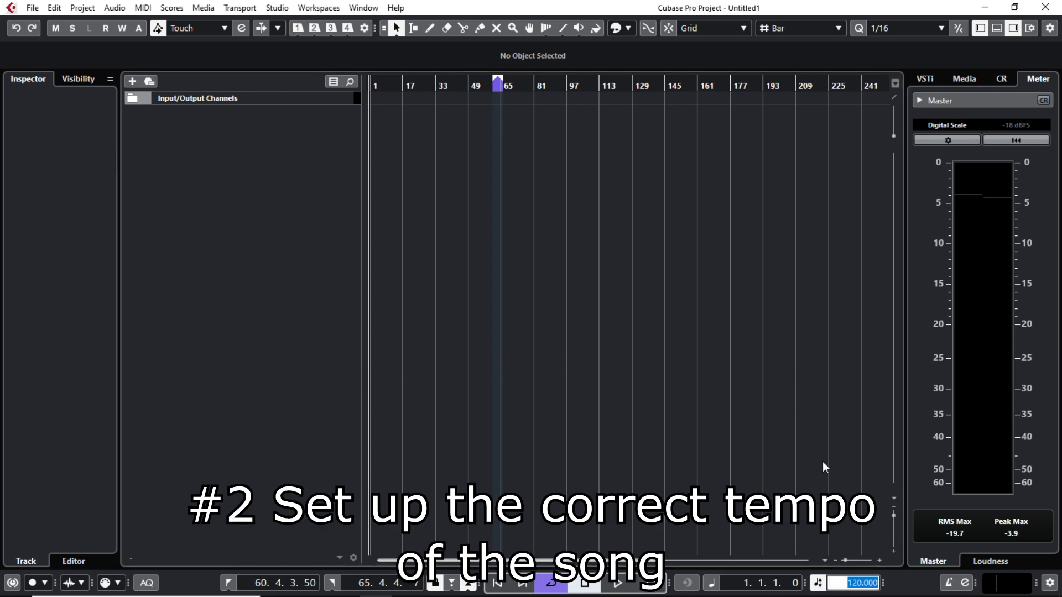
text(96)
key(Return)
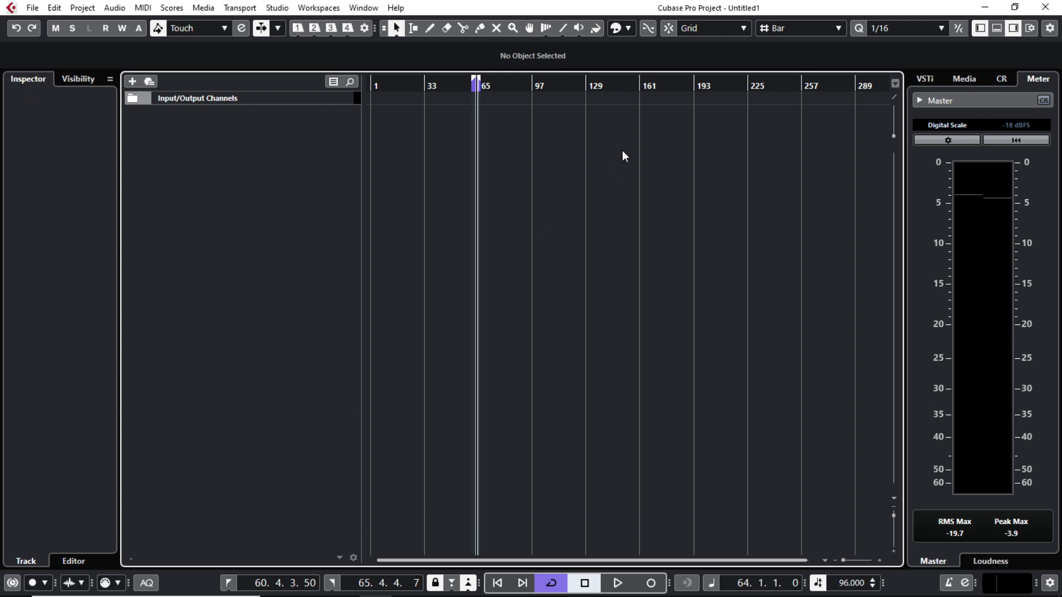
click(668, 29)
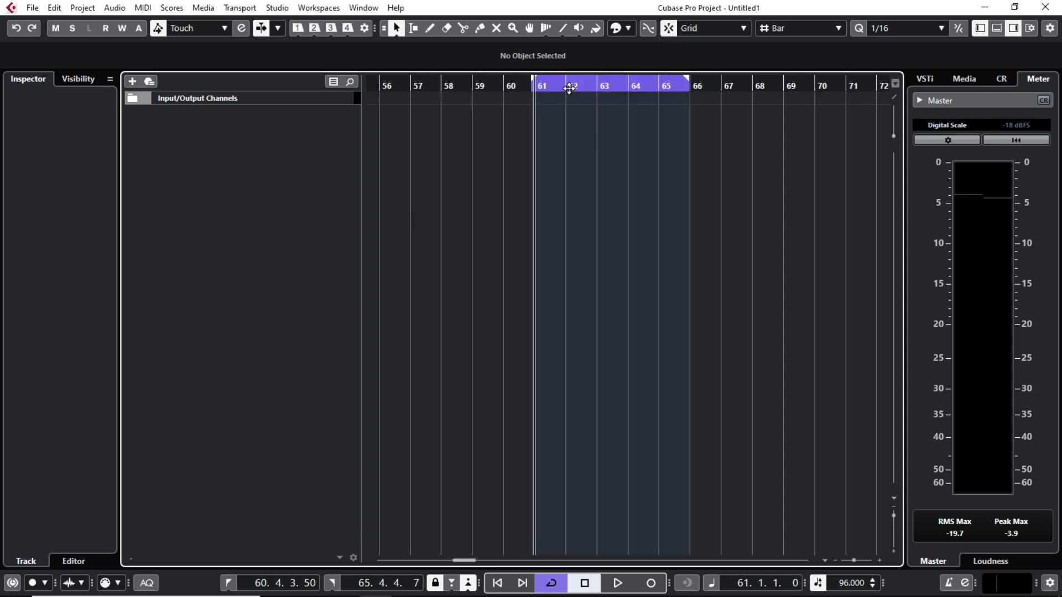
Step: Place the playback position at bar 63 and zoom the timeline out around it
click(569, 88)
click(599, 92)
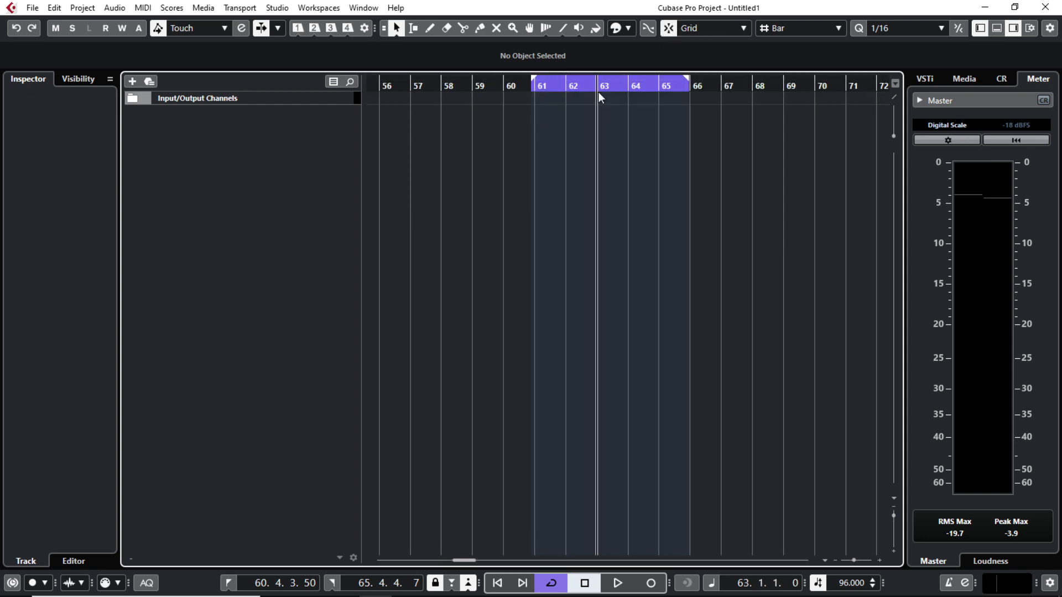
drag(592, 107, 478, 201)
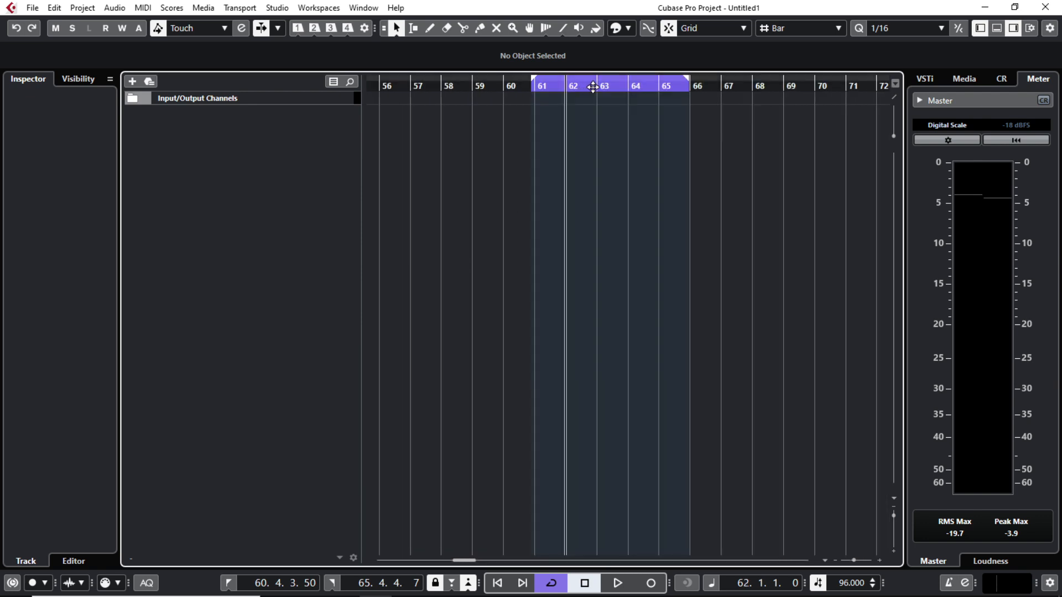
click(598, 90)
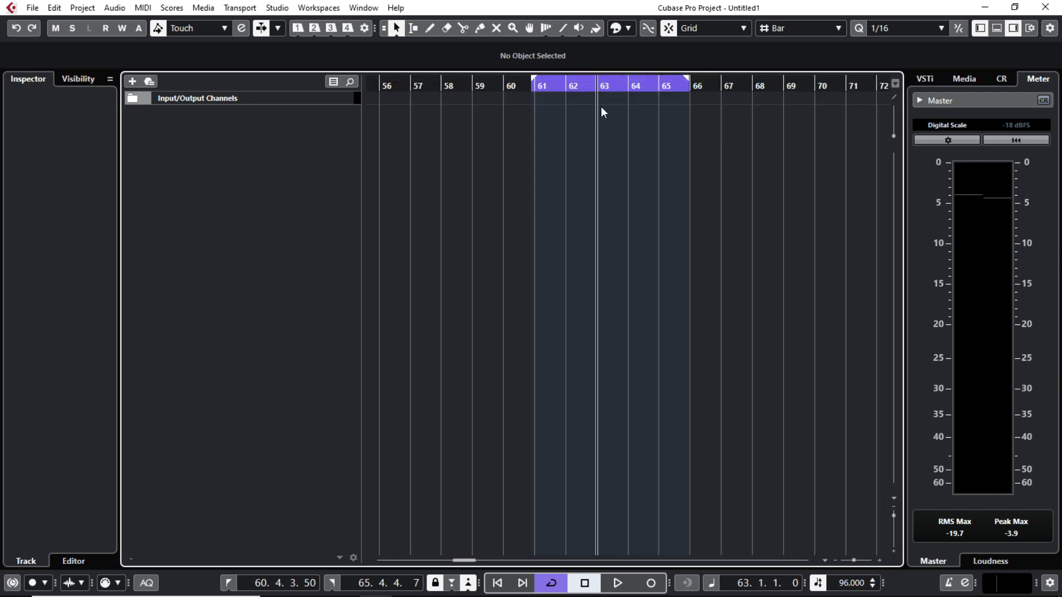
key(g)
key(g)
key(g)
key(g)
key(g)
key(g)
key(g)
key(g)
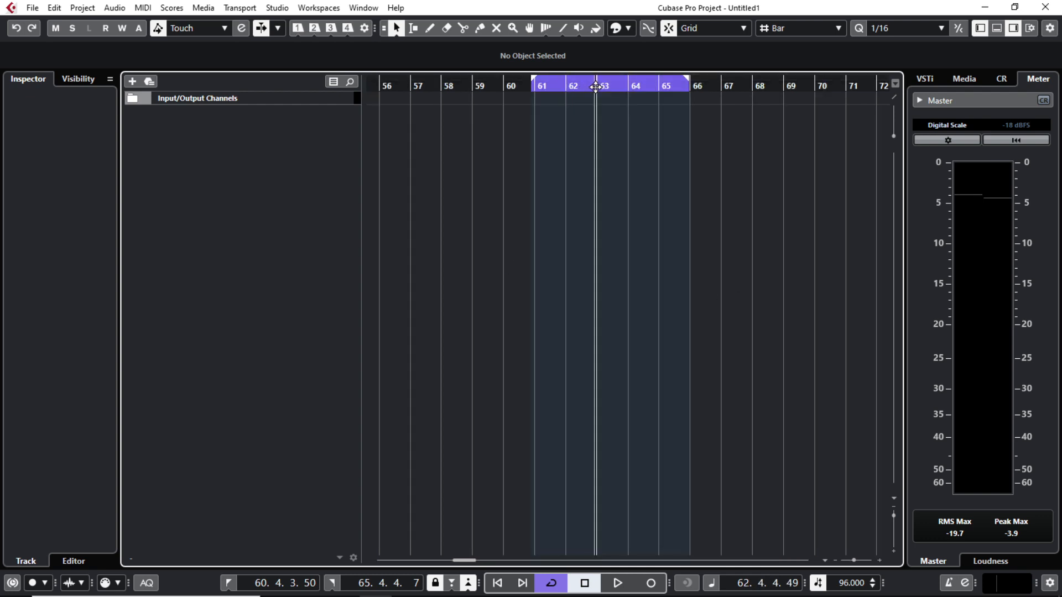
click(593, 87)
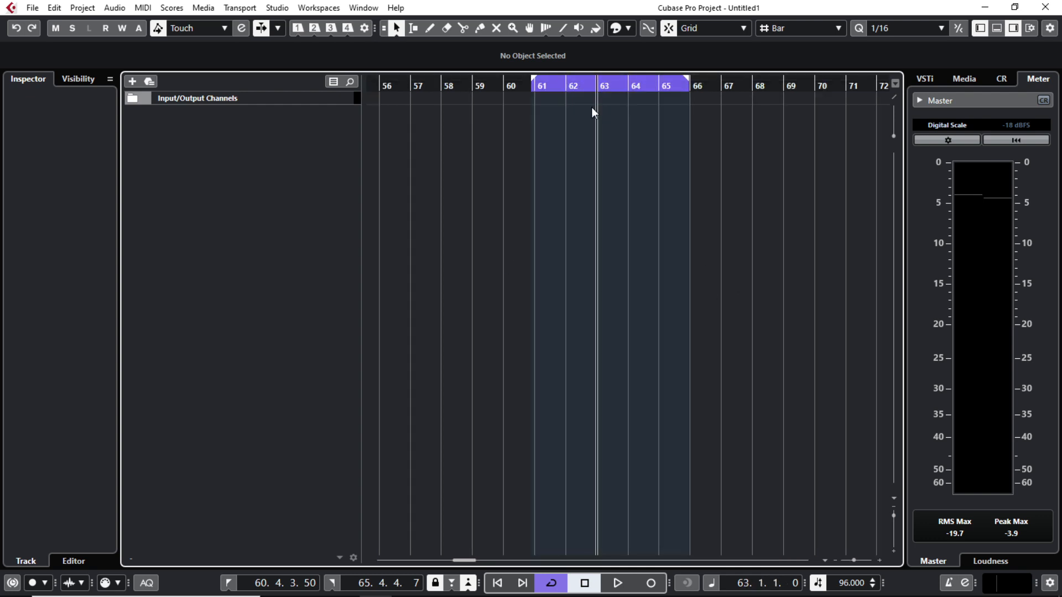
key(g)
key(g)
key(g)
key(g)
key(g)
key(g)
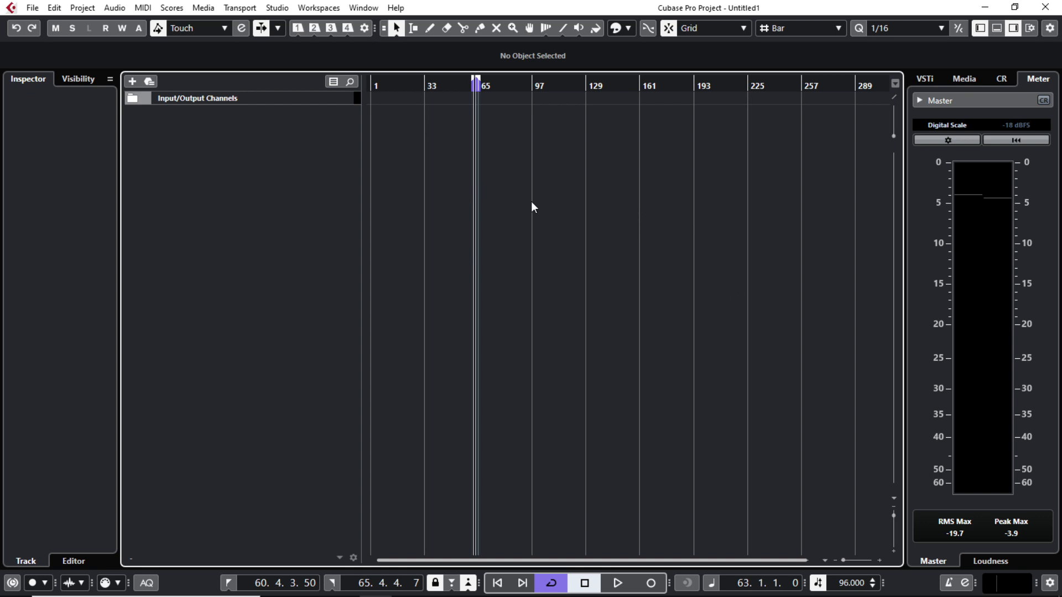
Step: Import all audio files from the New mix folder as copies, each on its own track
click(32, 8)
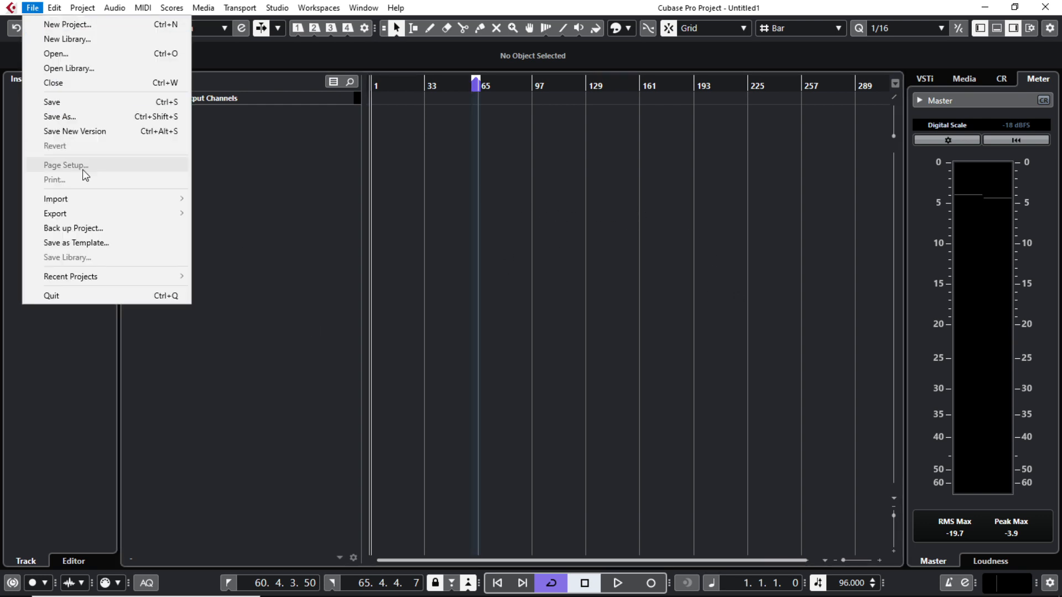
mouse_move(165, 200)
click(242, 201)
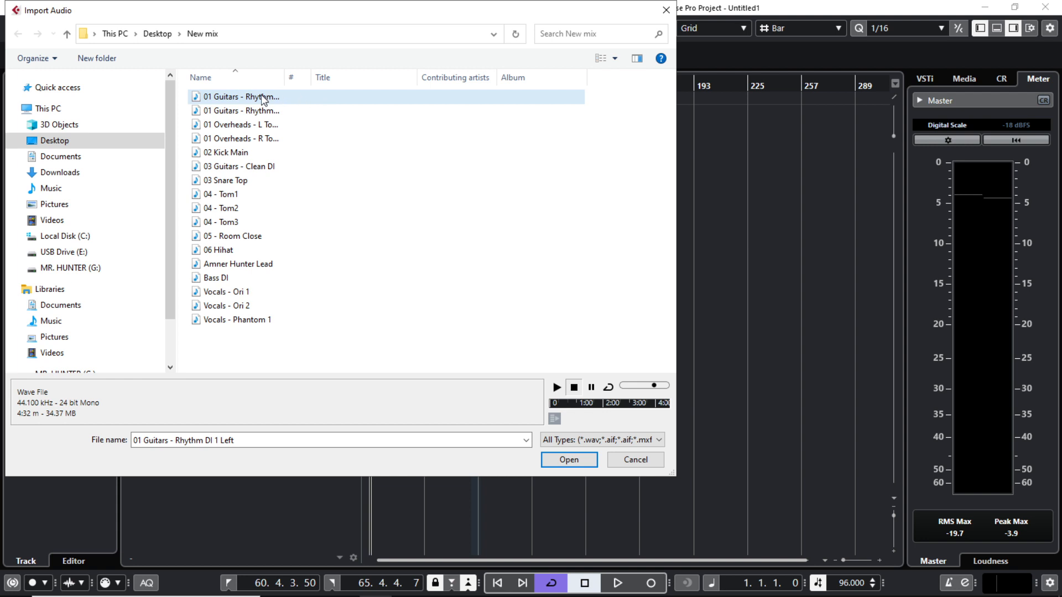
shift+click(246, 321)
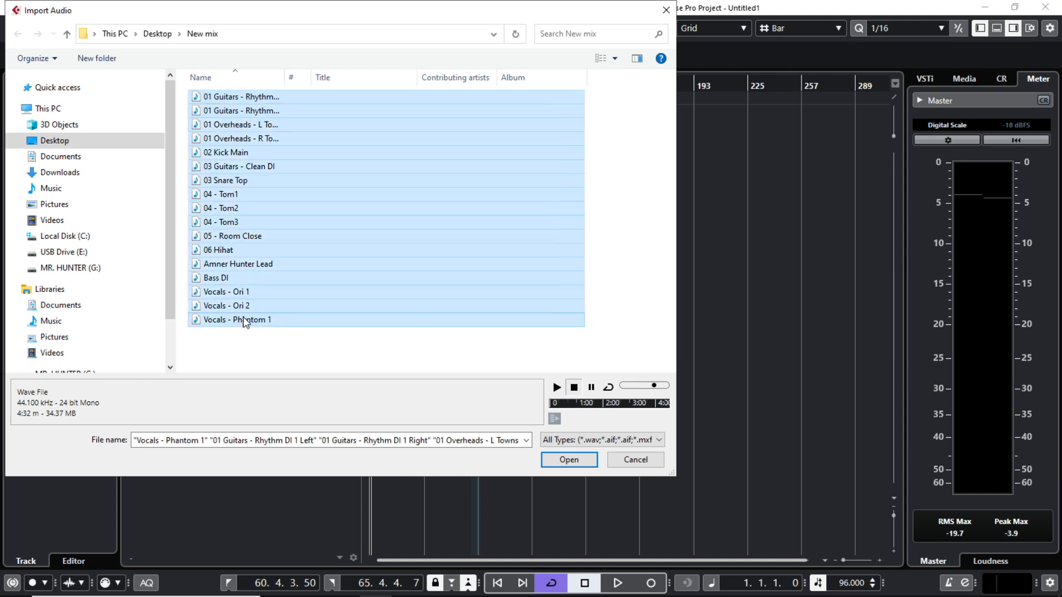
click(557, 460)
click(619, 397)
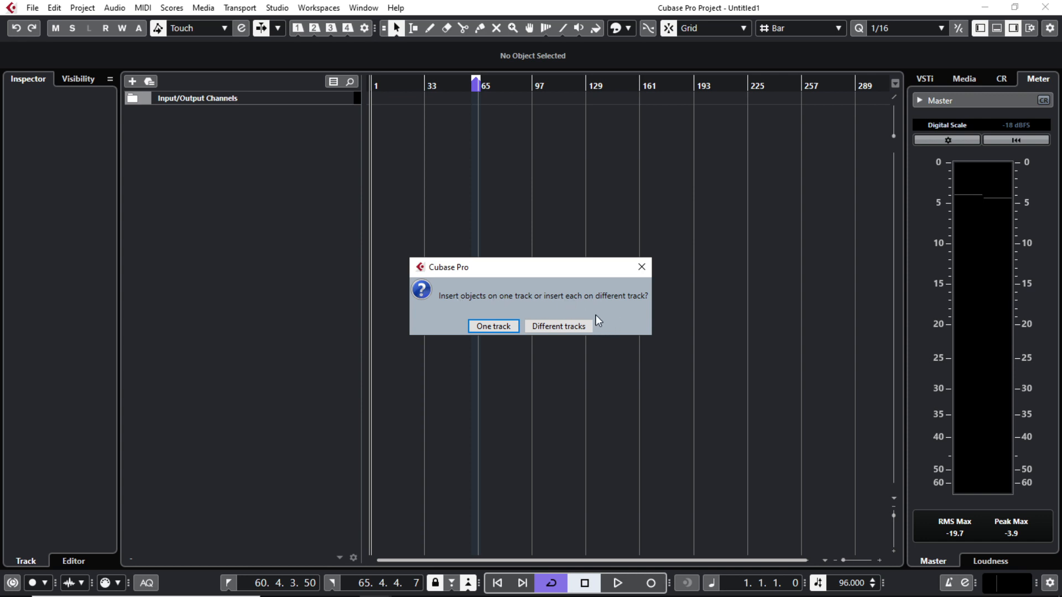
click(561, 326)
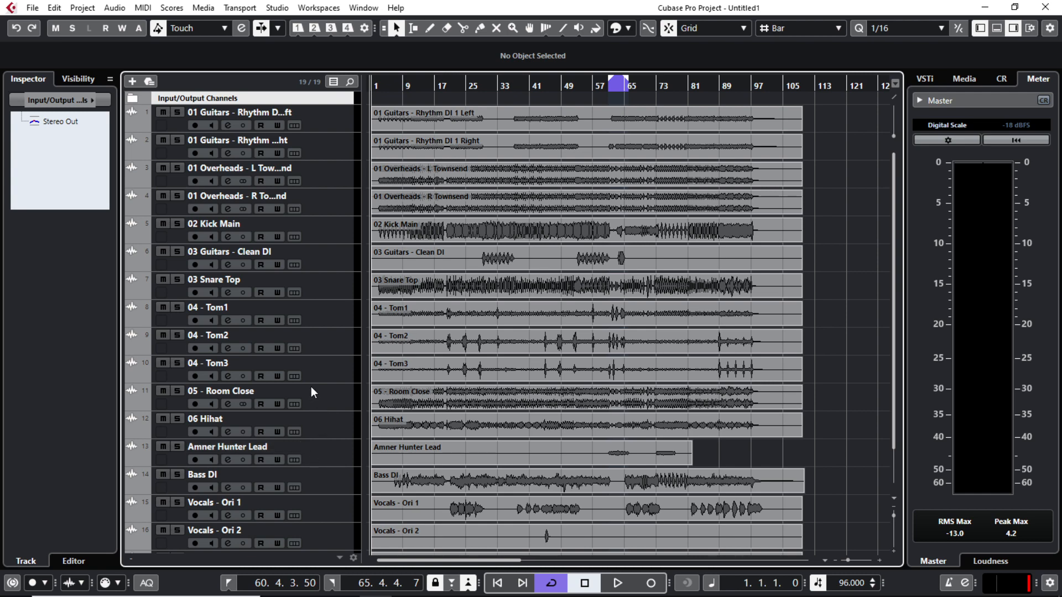
scroll(322, 161, down, 2)
scroll(323, 160, up, 2)
scroll(329, 269, down, 2)
scroll(327, 302, up, 2)
Step: In the lower-zone MixConsole, pull the Stereo Out fader down to about -7.89 dB
click(997, 29)
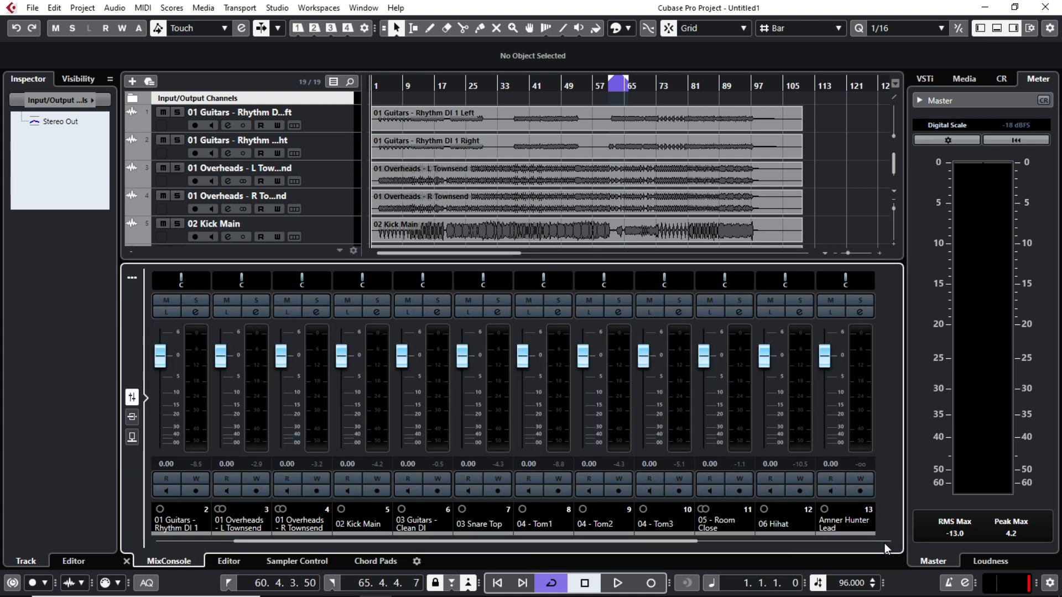
click(885, 542)
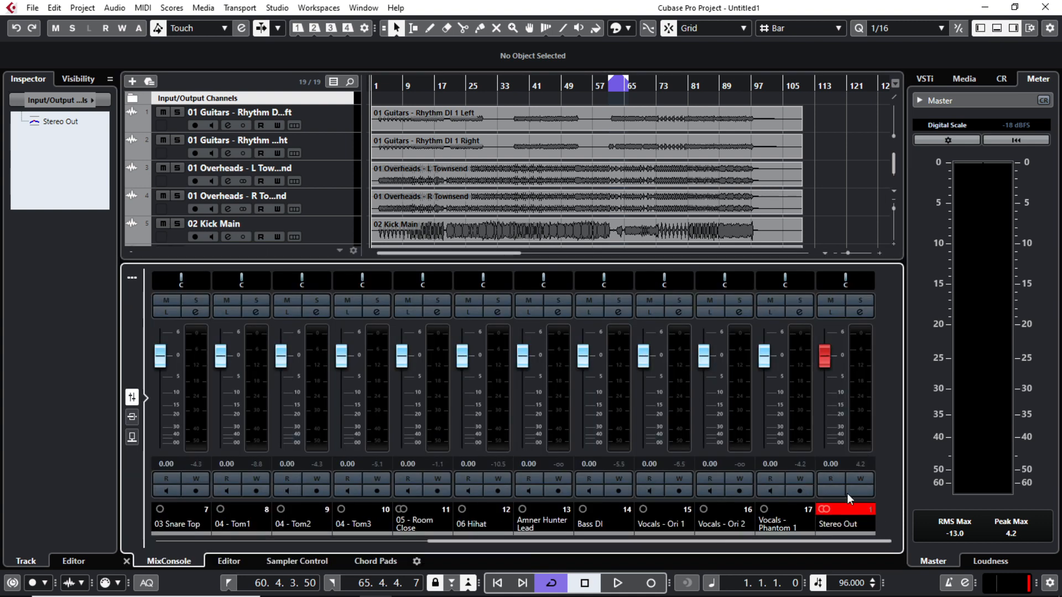
drag(823, 365, 830, 396)
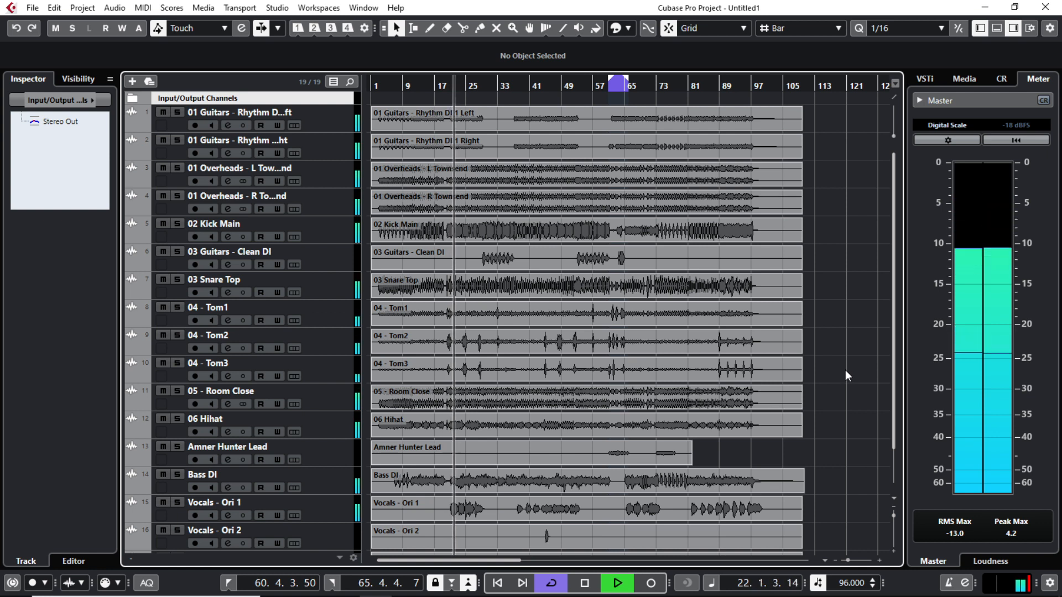
Step: Stop playback near bar 22
key(space)
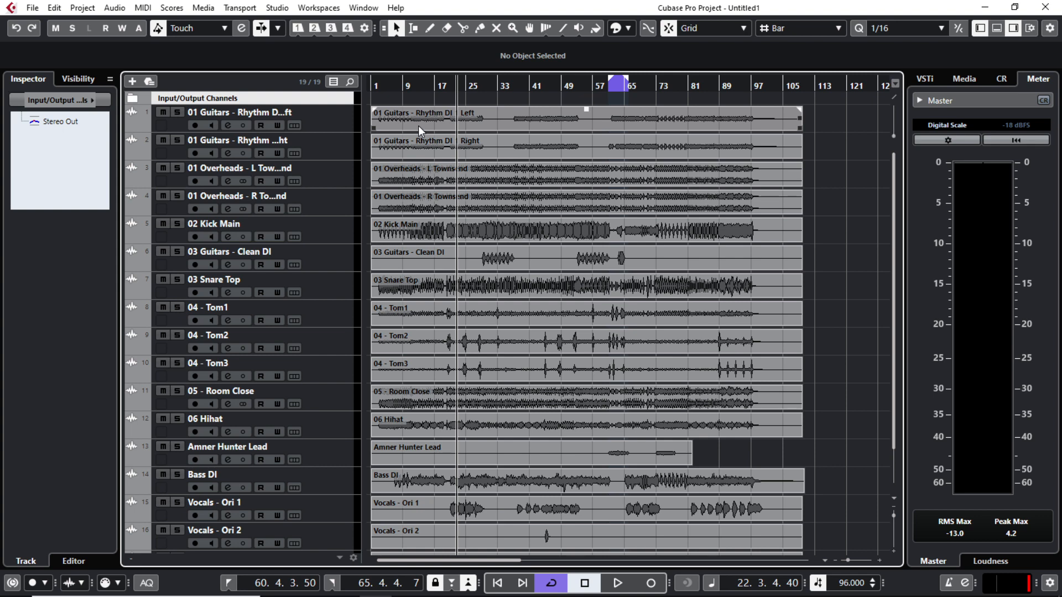
Step: Reorder the drums: 02 Kick Main on top, then 03 Snare Top, the toms, and 06 Hihat under 04 - Tom3
scroll(330, 451, down, 2)
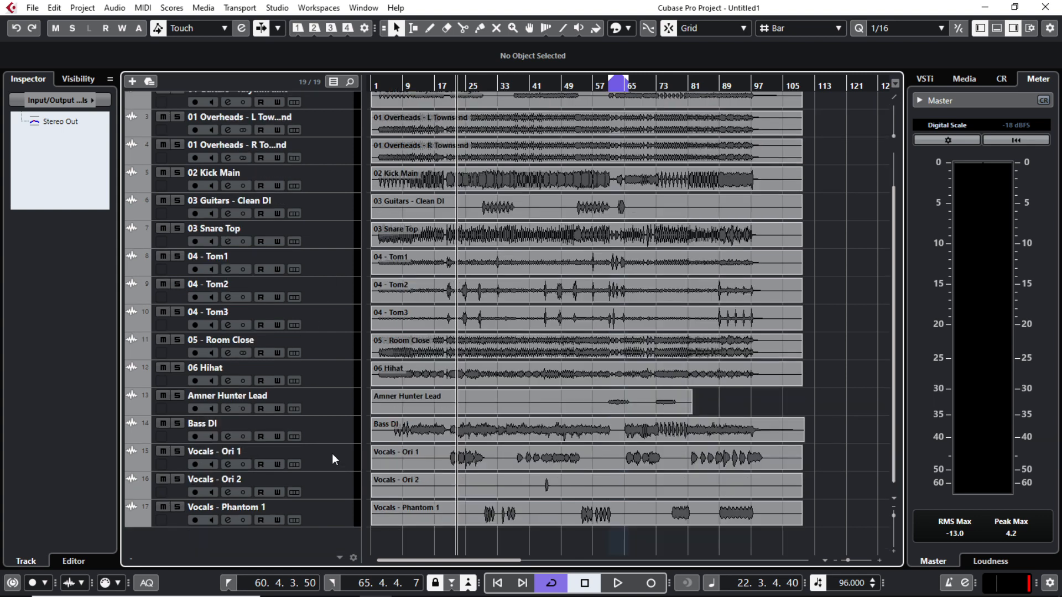
scroll(331, 451, up, 2)
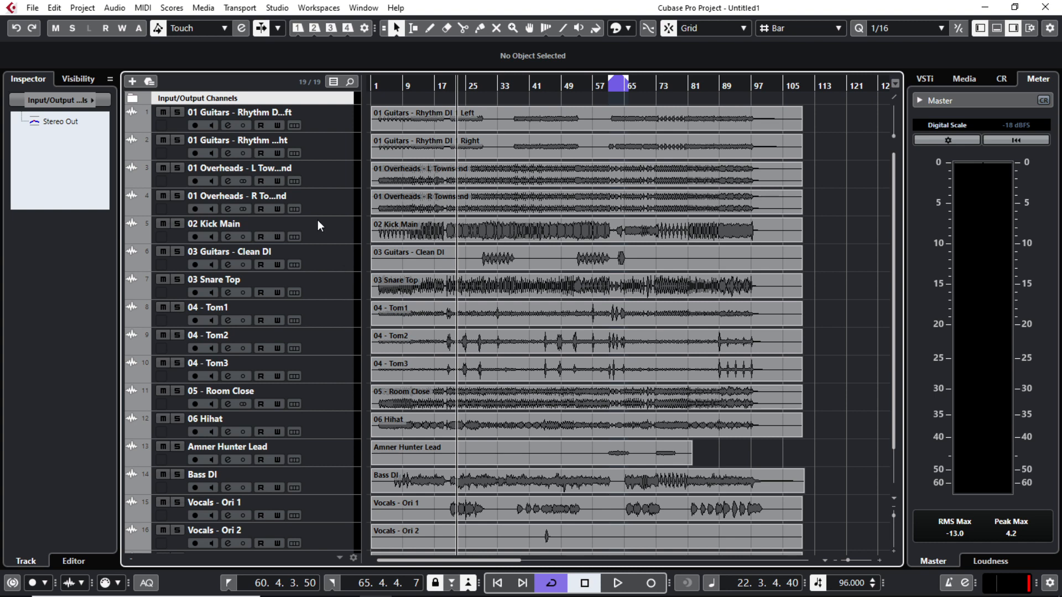
drag(334, 228, 335, 117)
drag(330, 291, 330, 144)
drag(335, 321, 335, 198)
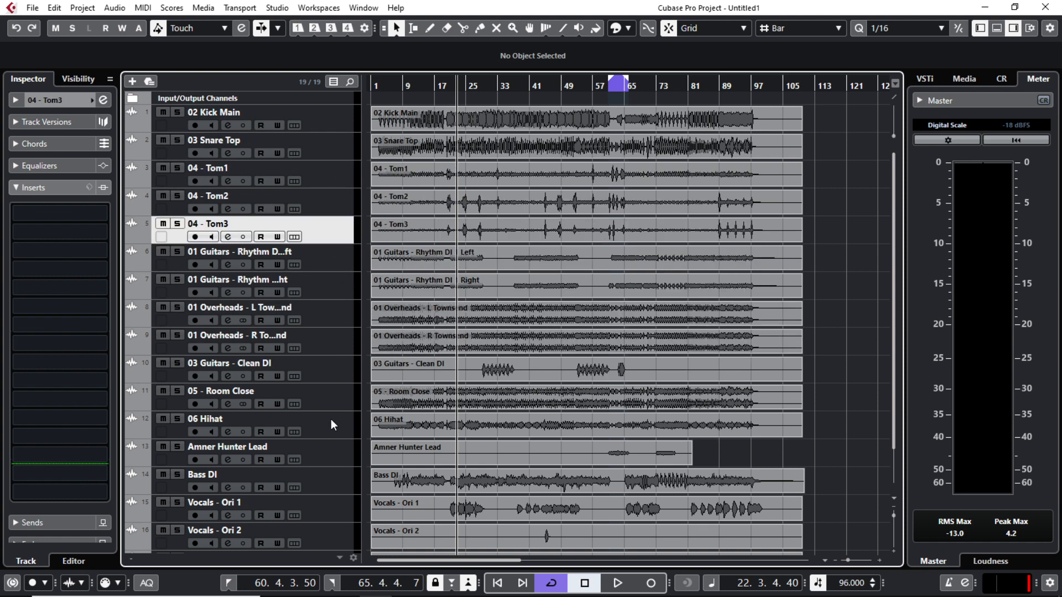
drag(331, 420, 330, 255)
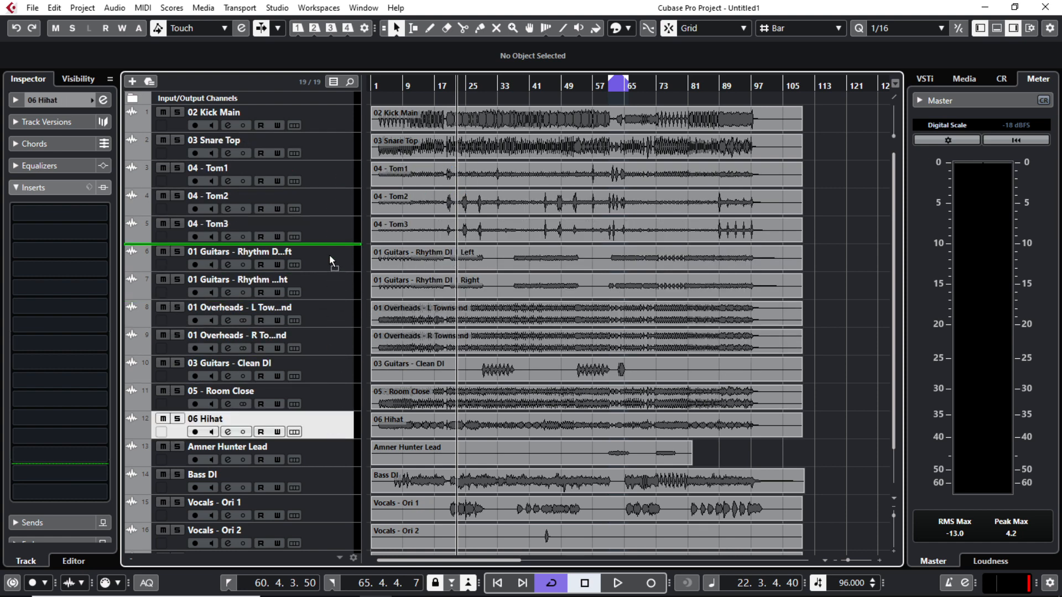
drag(330, 255, 330, 255)
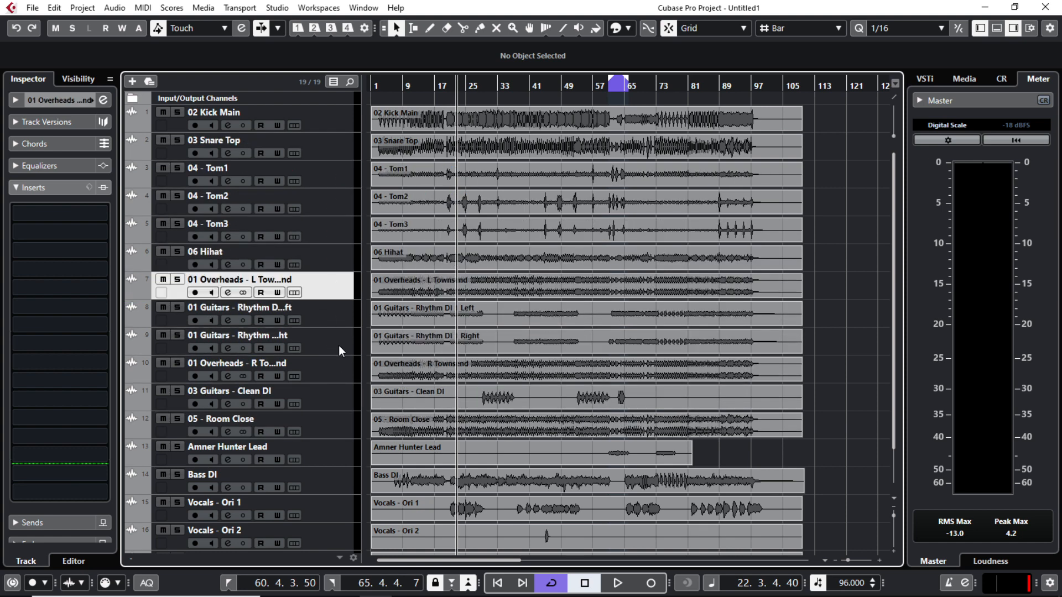
Step: Place right overheads under left overheads, then 05 - Room Close and Bass DI beneath them
click(338, 346)
click(331, 290)
drag(337, 374, 287, 303)
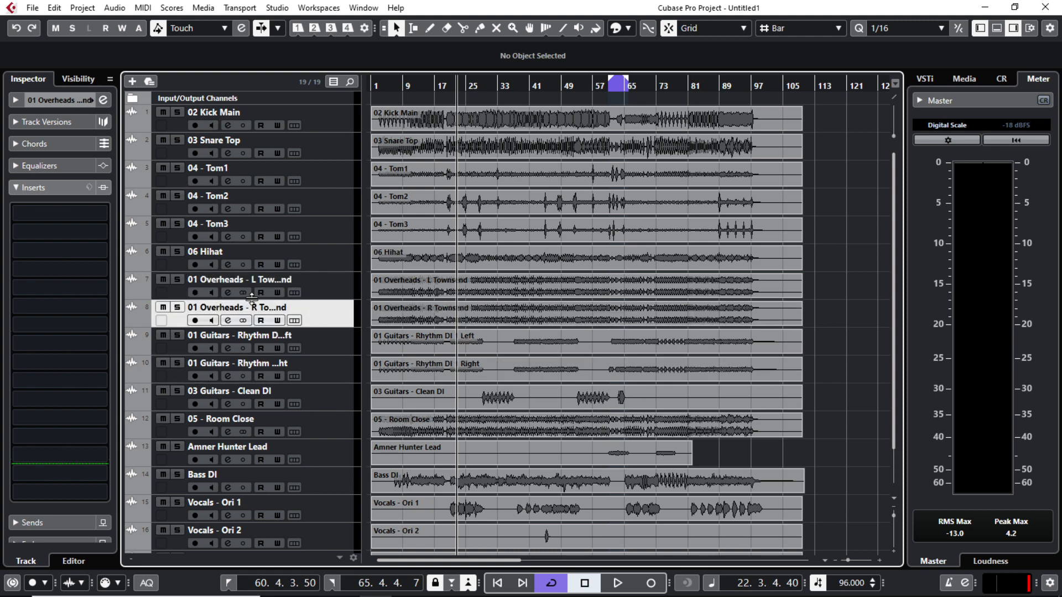
drag(324, 425, 325, 343)
drag(321, 484, 317, 371)
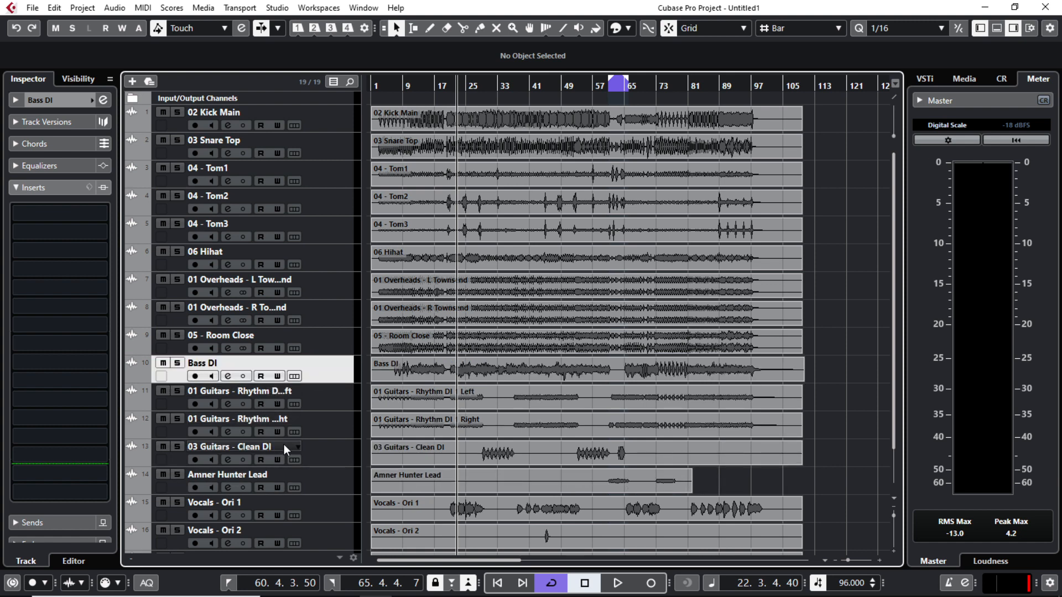
scroll(327, 479, down, 2)
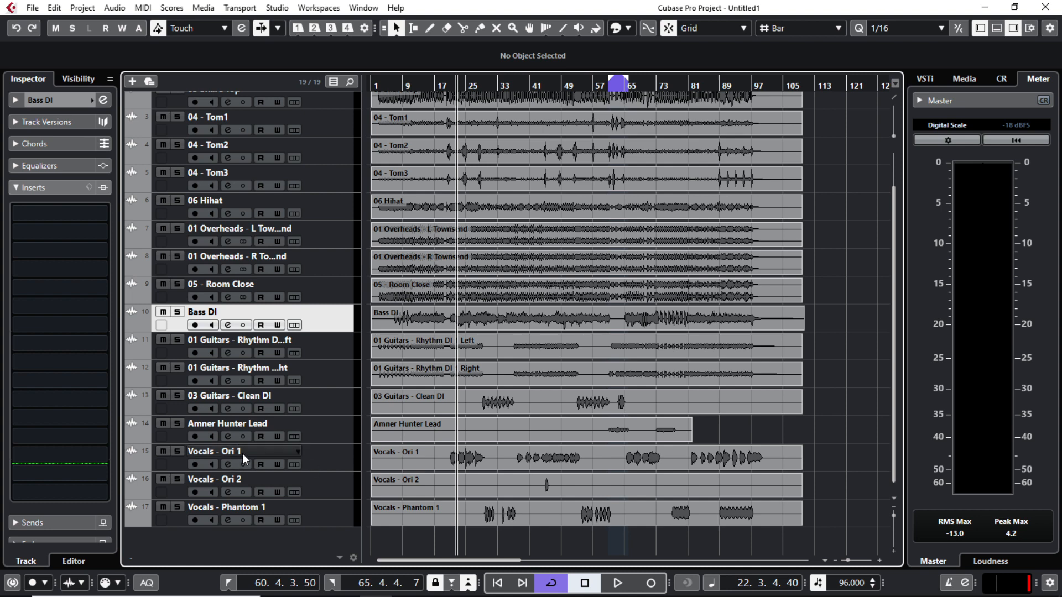
scroll(542, 333, up, 2)
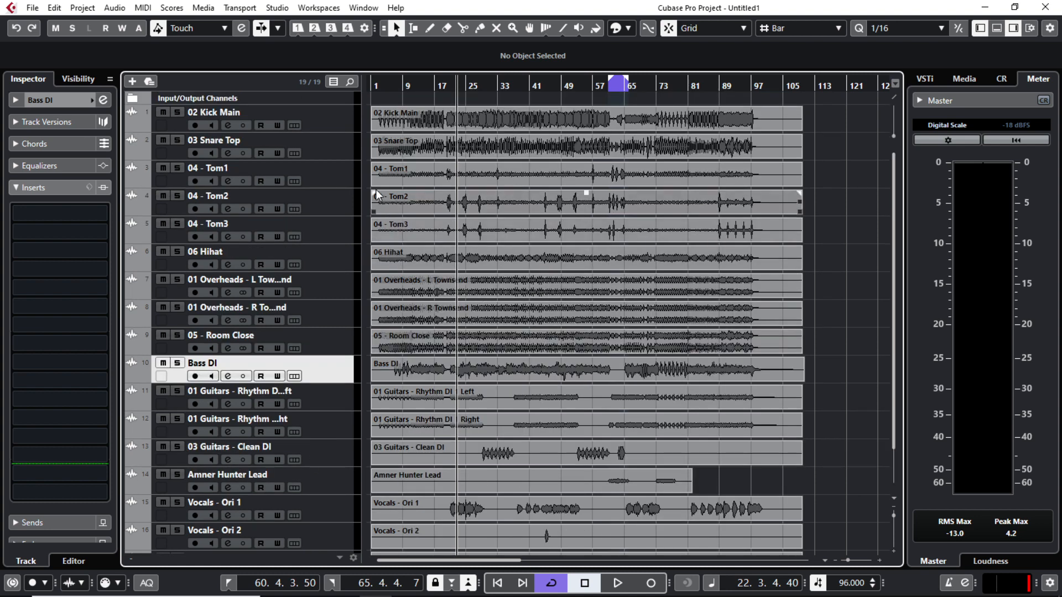
click(322, 115)
scroll(521, 259, down, 2)
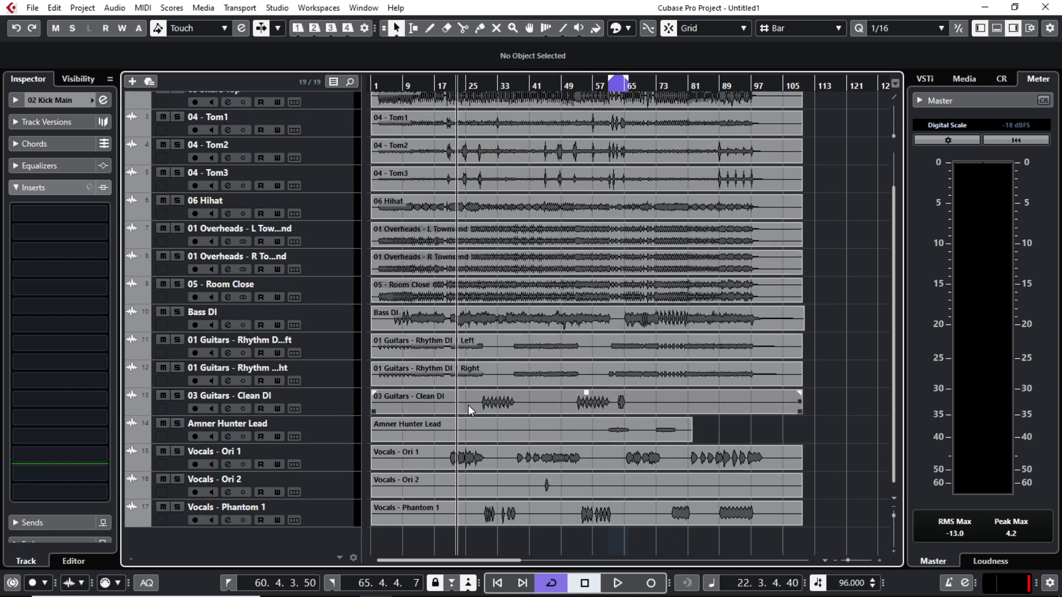
scroll(577, 231, up, 2)
Step: Colour the drum and overhead tracks blue, including 02 Kick Main, 04 - Tom3 and left overheads
click(92, 101)
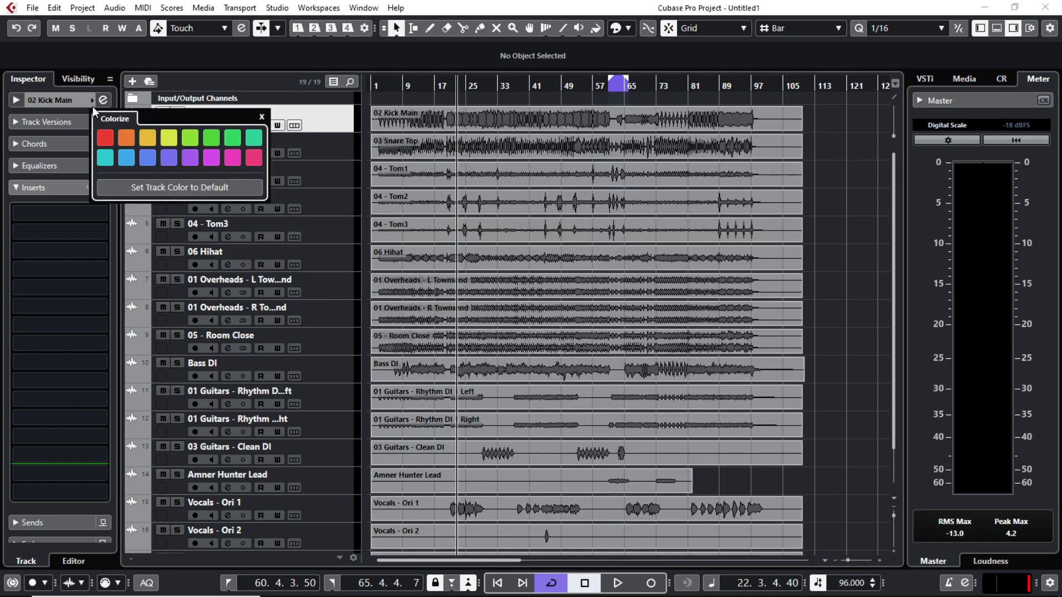
click(128, 160)
key(Down)
click(92, 101)
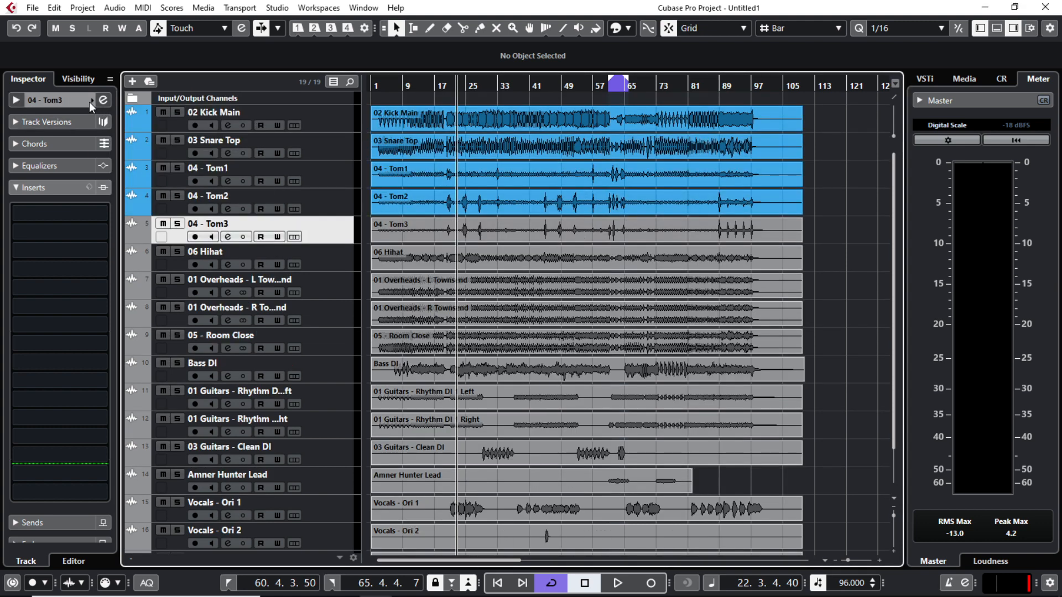
click(91, 101)
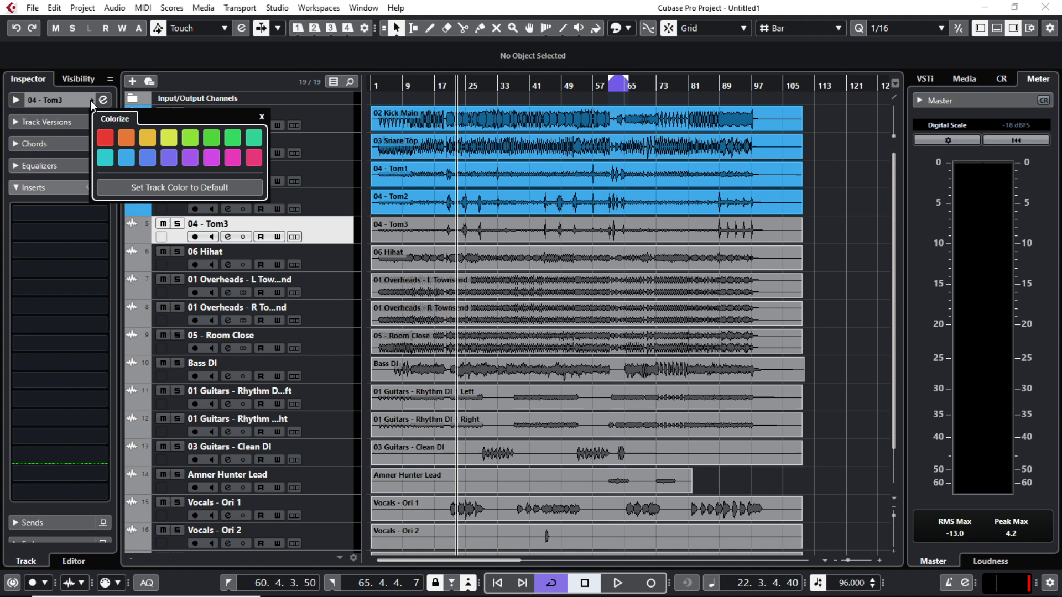
click(123, 163)
click(338, 259)
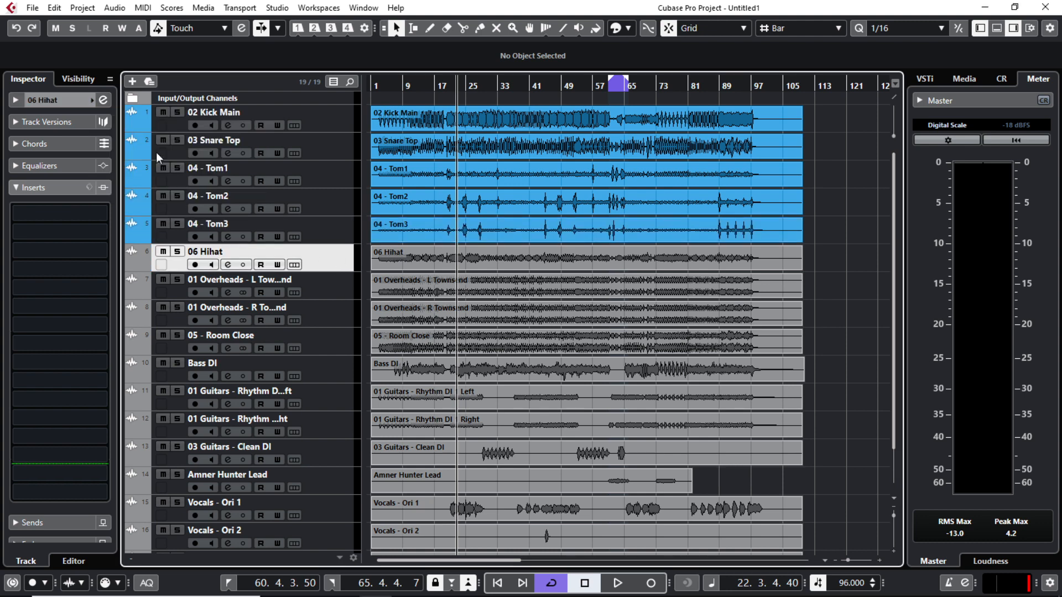
click(92, 101)
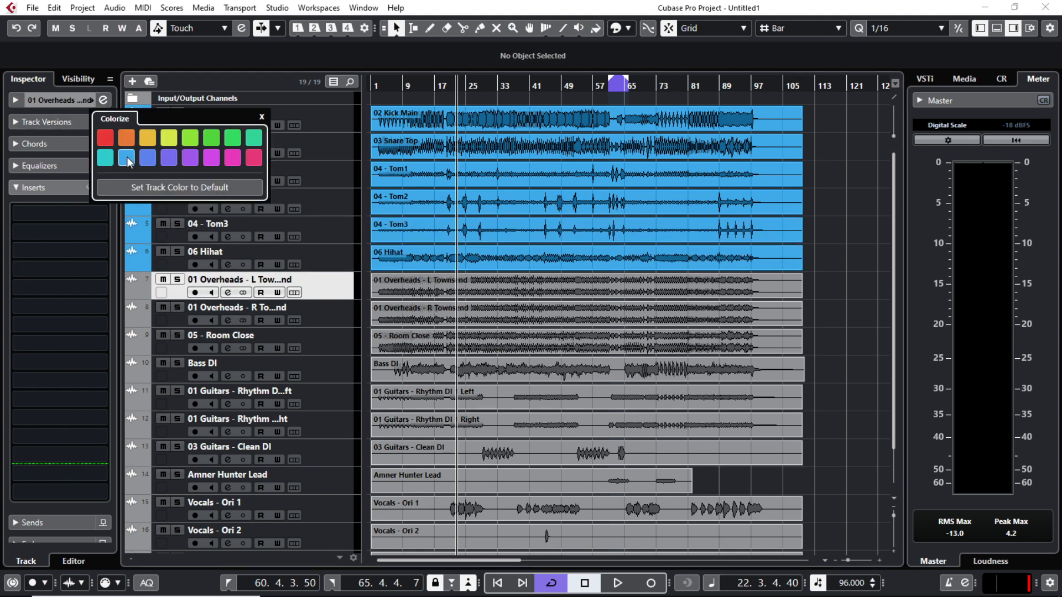
click(127, 158)
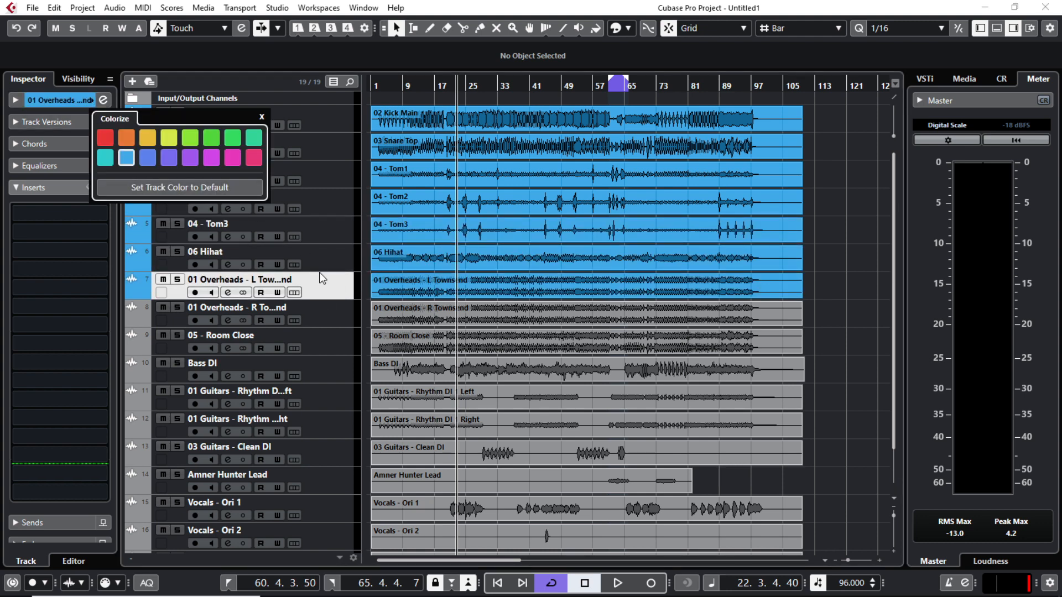
click(328, 315)
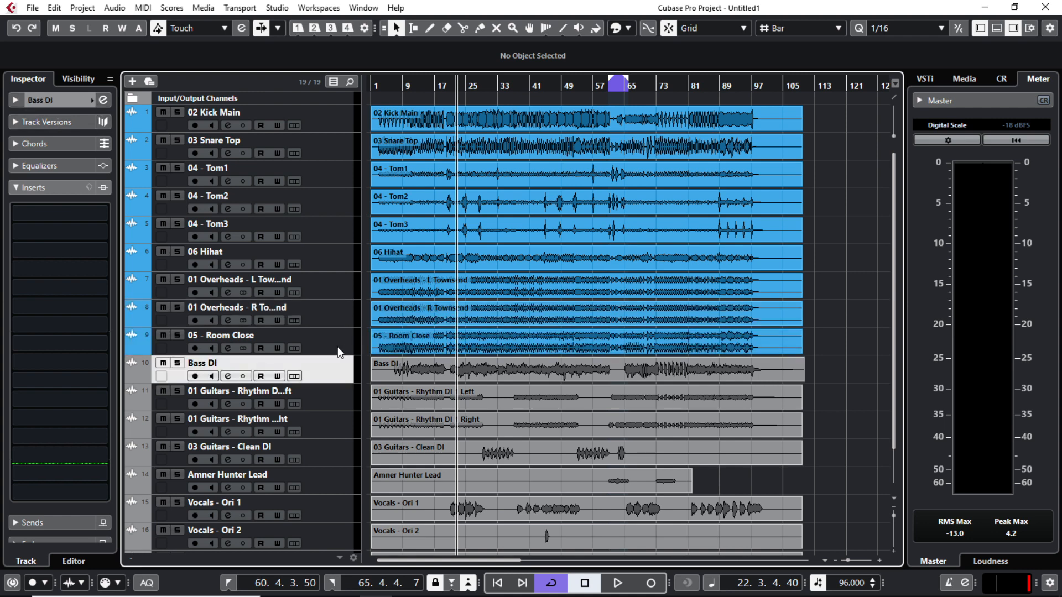
scroll(341, 353, down, 2)
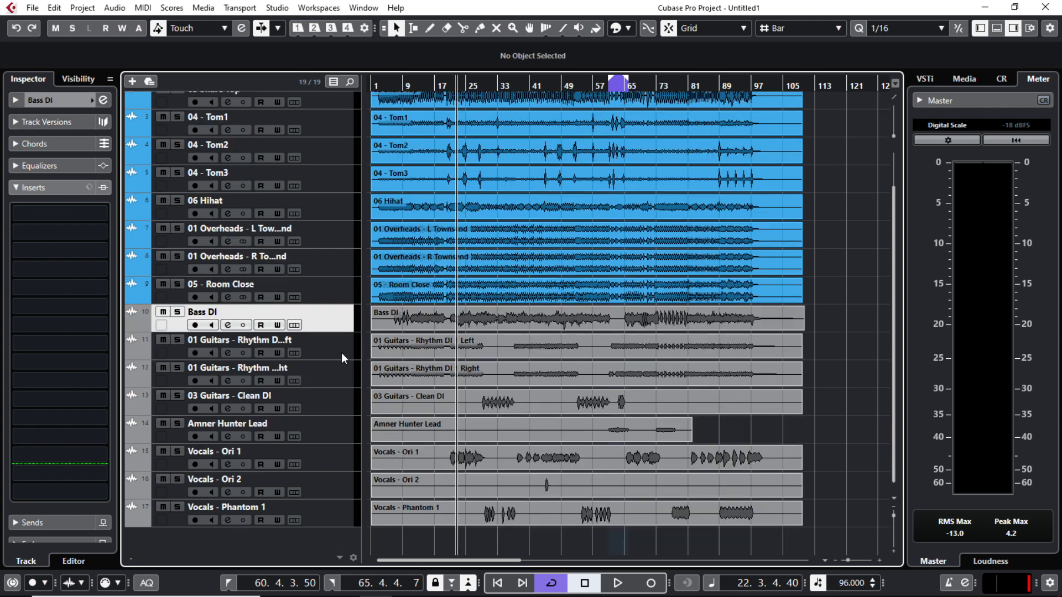
Step: Colour the rhythm guitars green, 03 Guitars - Clean DI teal and Amner Hunter Lead lime
click(335, 354)
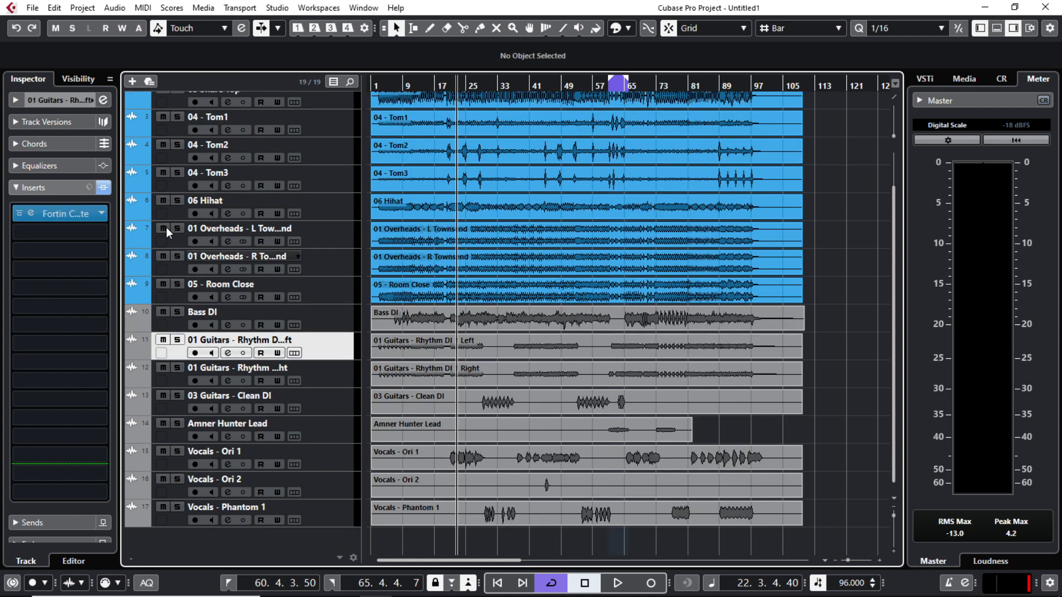
click(91, 102)
click(211, 137)
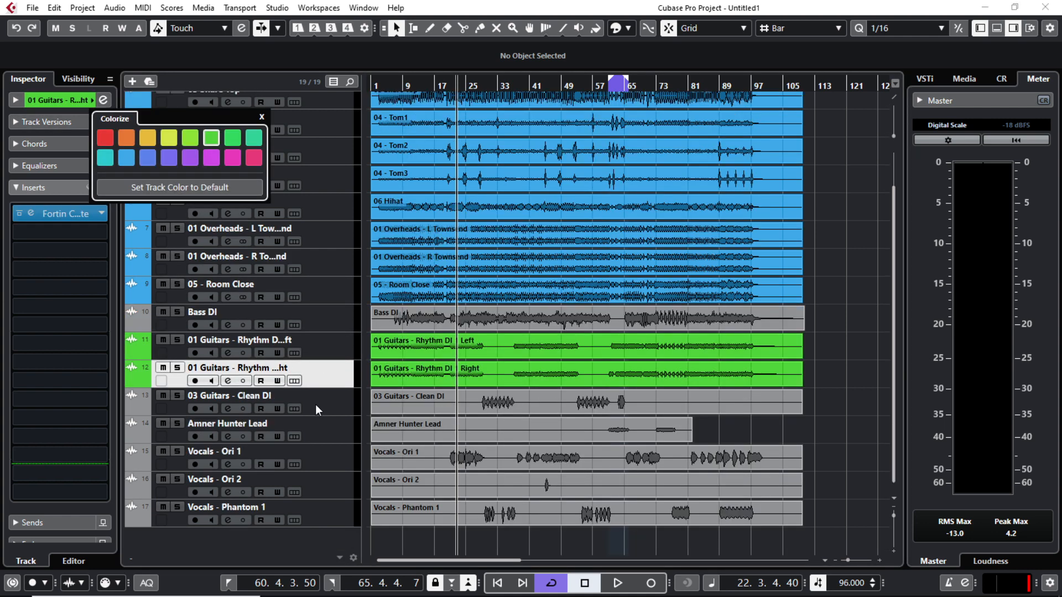
click(315, 404)
click(102, 100)
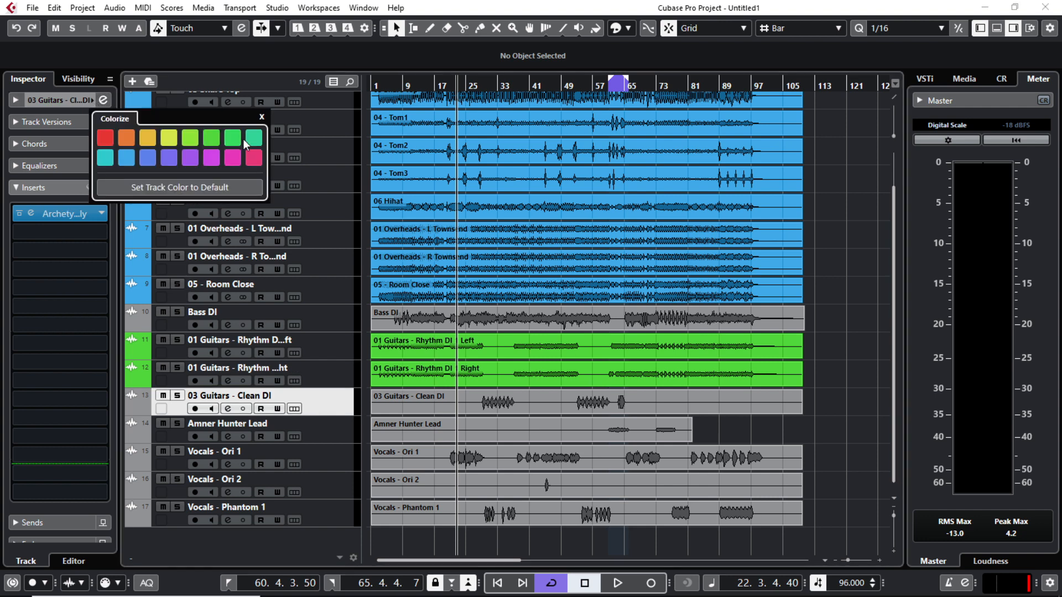
click(252, 139)
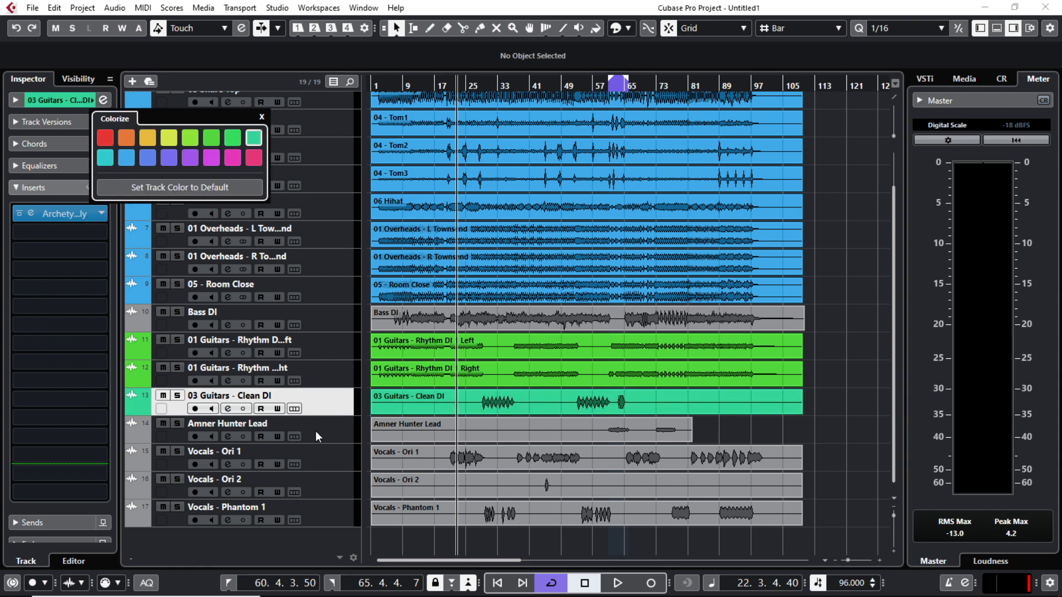
click(315, 430)
click(103, 100)
click(185, 140)
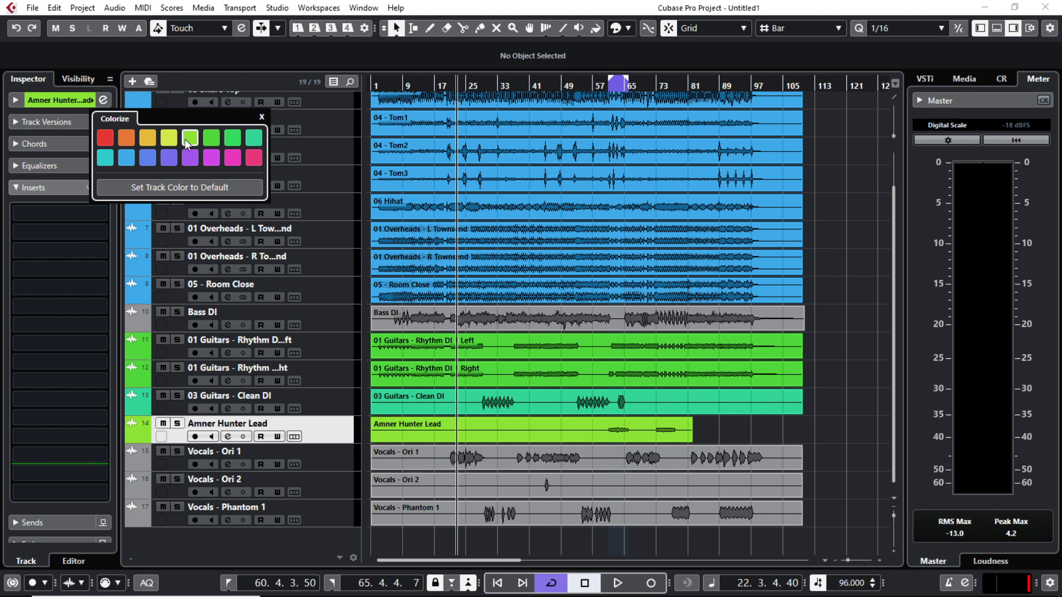
Step: Colour Vocals - Ori 1 and Ori 2 purple and Vocals - Phantom 1 pink
key(Down)
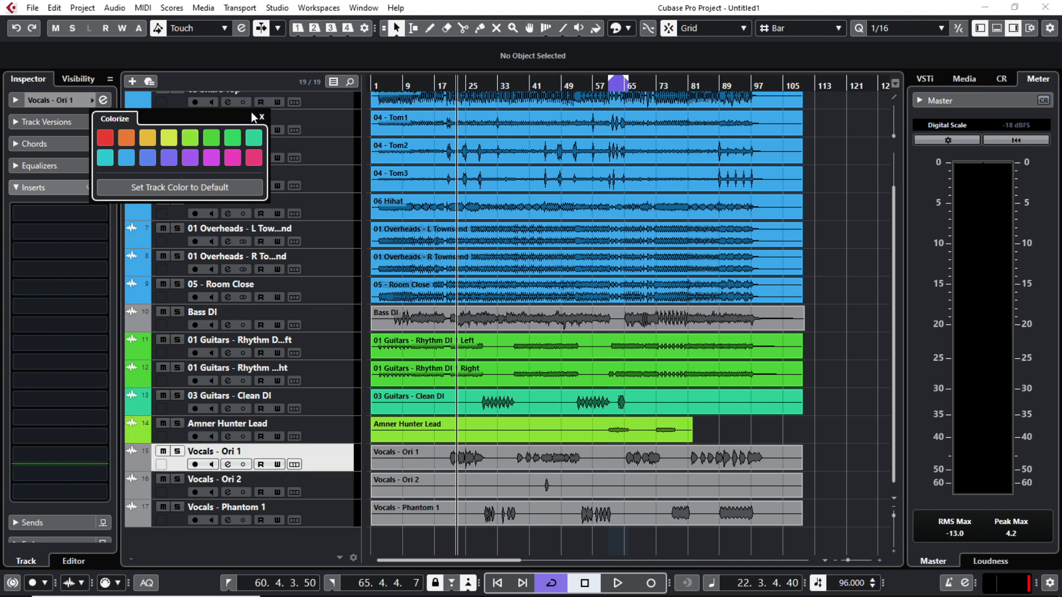
click(169, 157)
key(Down)
click(91, 99)
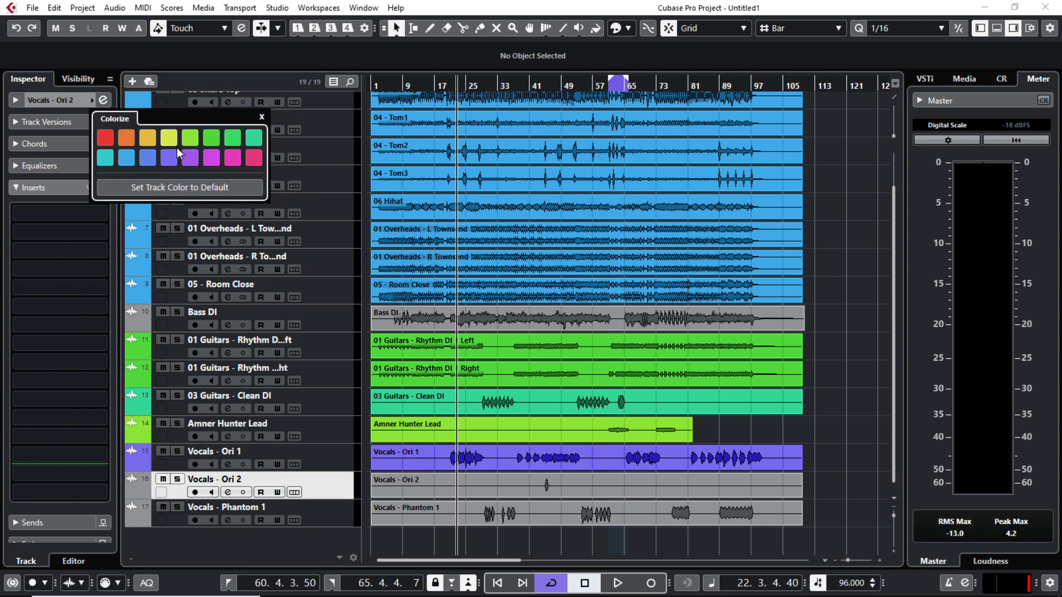
click(190, 158)
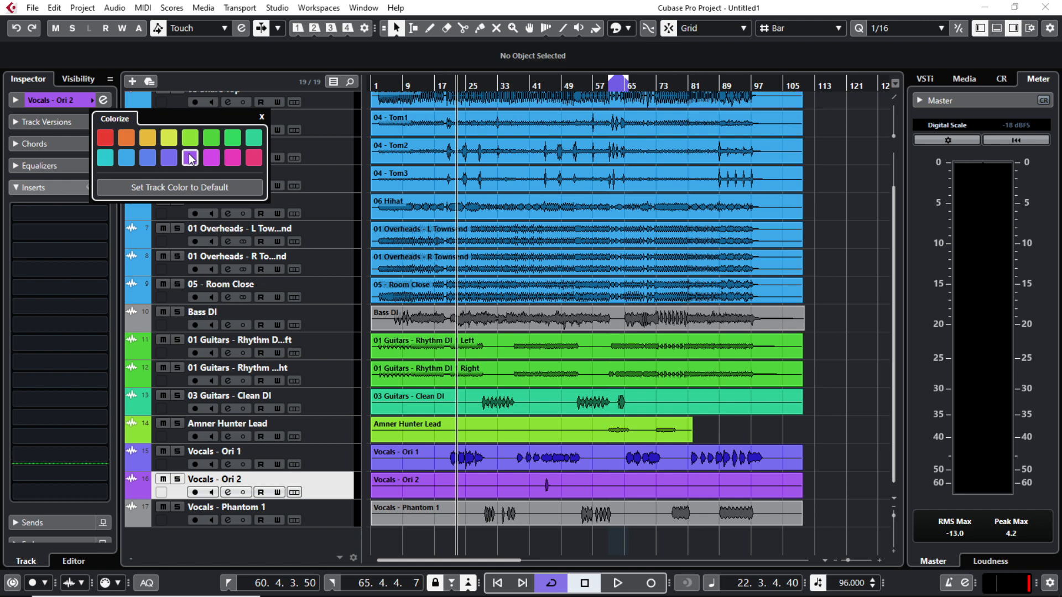
click(315, 509)
click(254, 158)
scroll(862, 343, up, 2)
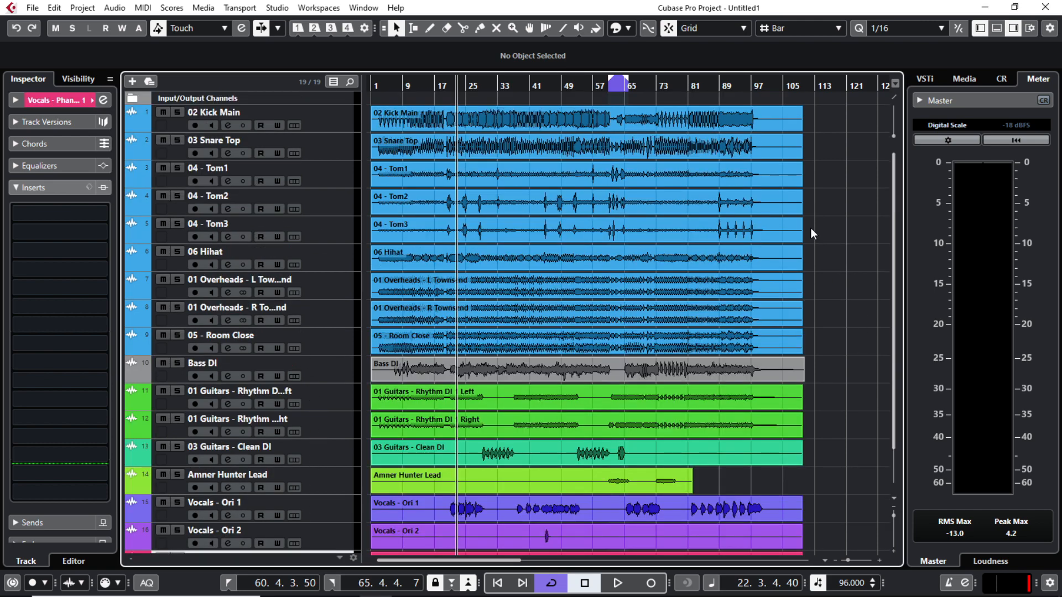
scroll(854, 380, down, 3)
scroll(854, 380, up, 3)
click(1003, 30)
Step: Hide the MixConsole with Ctrl+Alt+E and select Vocals - Phantom 1 at the bottom of the track list
drag(635, 542, 746, 540)
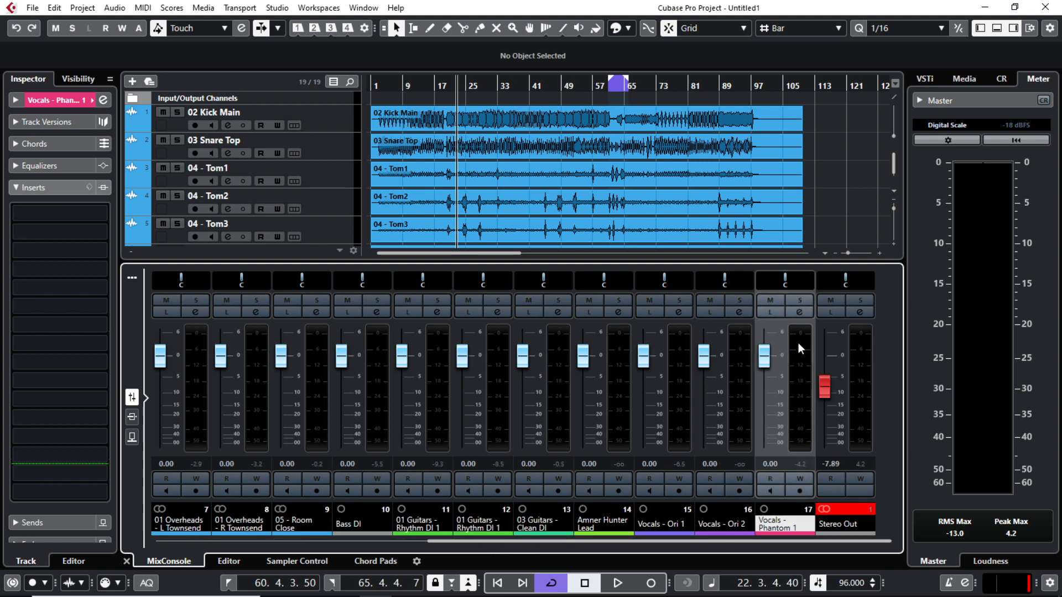
key(ctrl+alt+e)
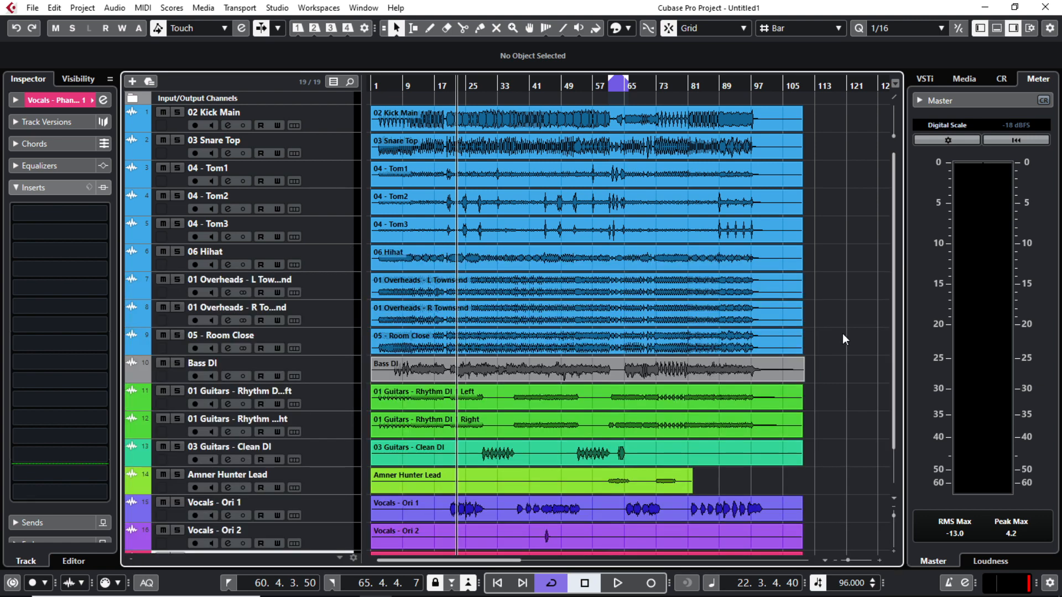
scroll(844, 348, down, 2)
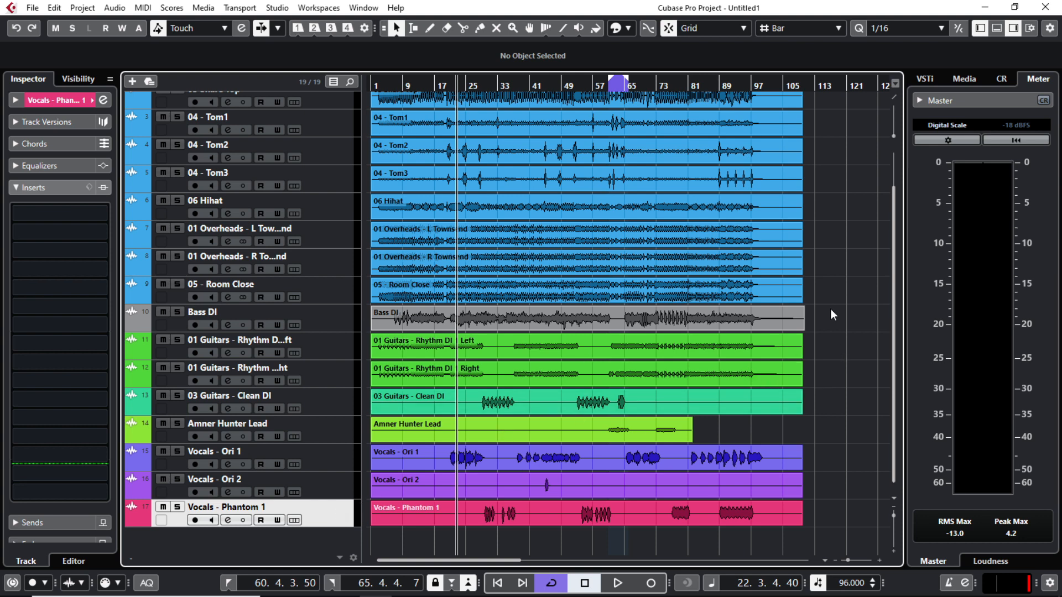
scroll(831, 309, up, 2)
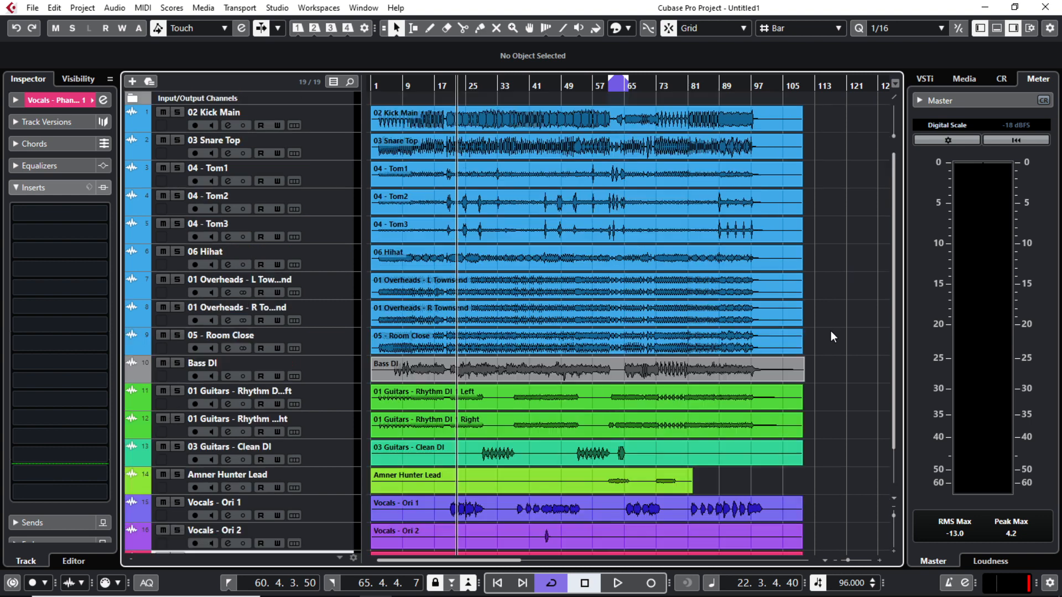
click(327, 121)
click(313, 154)
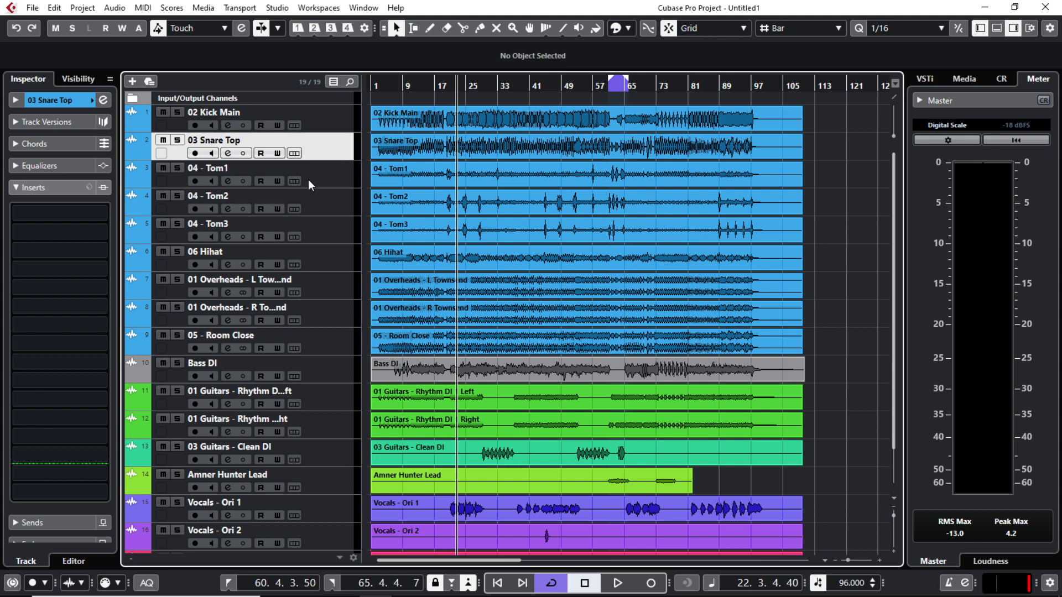
scroll(828, 353, down, 2)
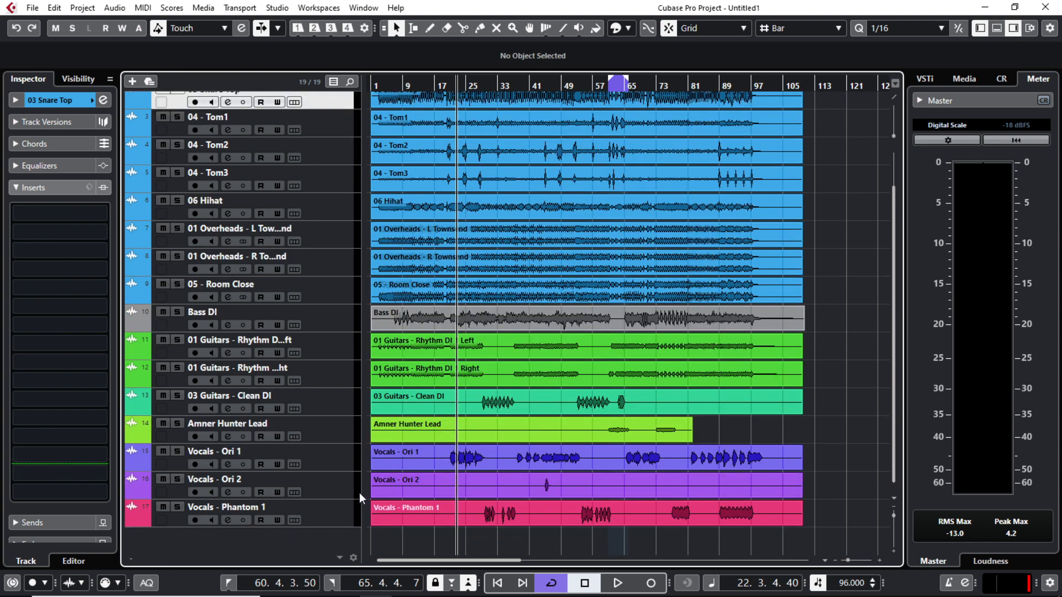
click(309, 521)
Step: Add a group track named Kick snare toms and colour it yellow
right_click(264, 547)
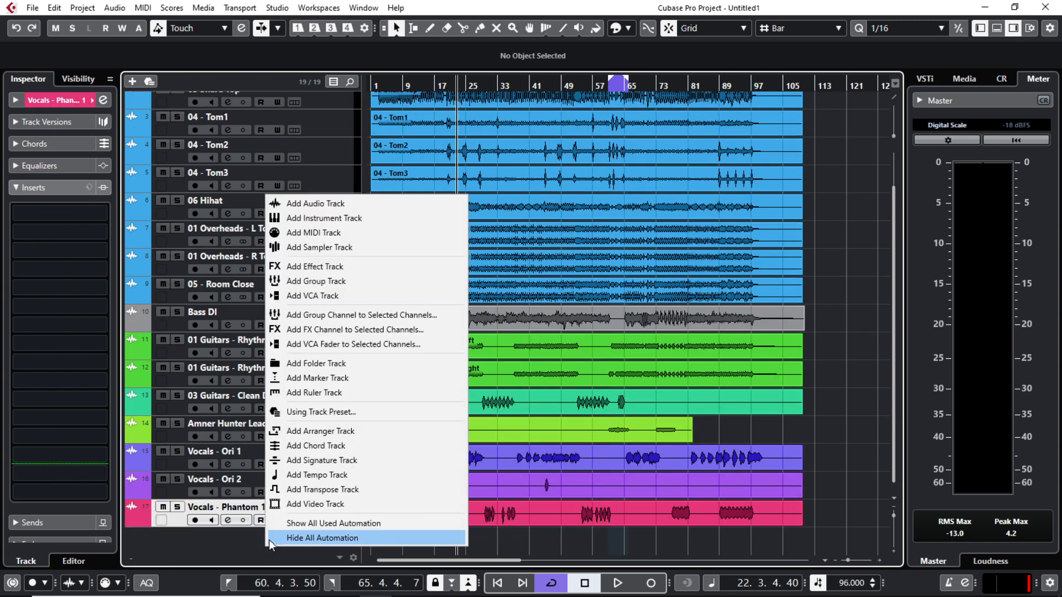
click(321, 281)
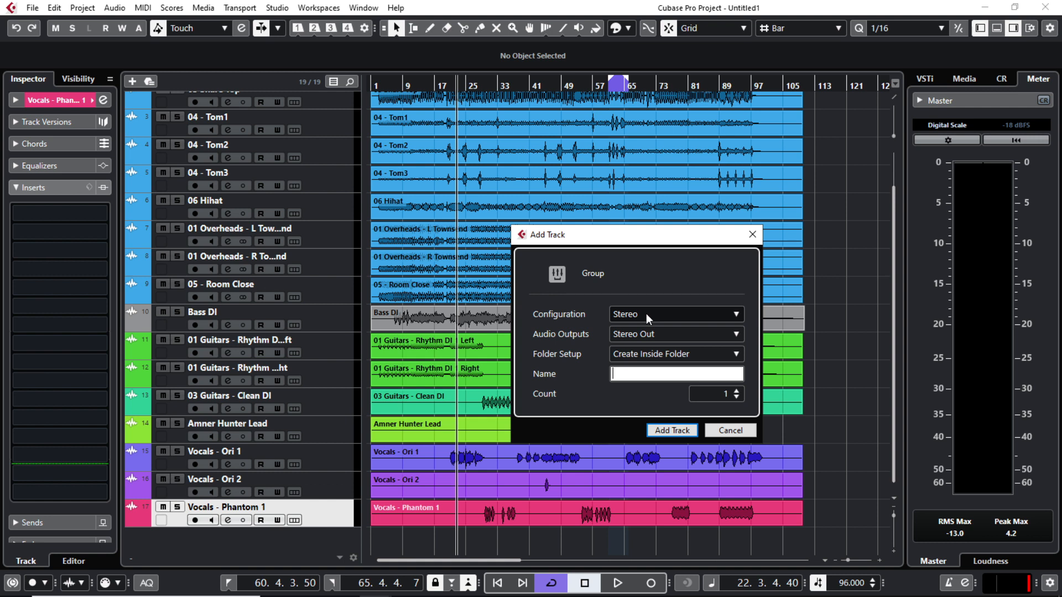
click(670, 431)
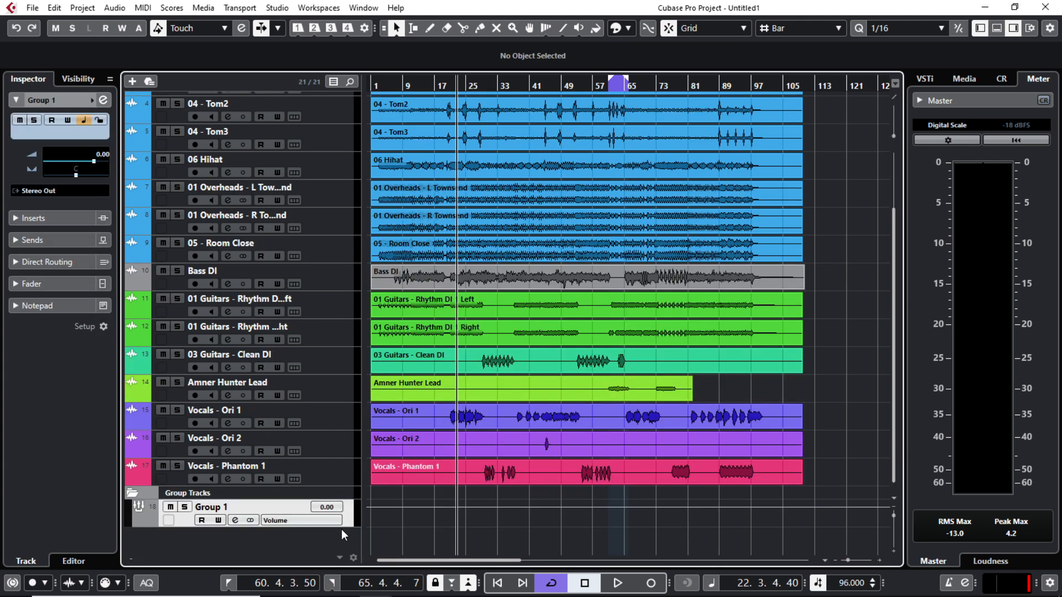
double_click(217, 507)
text(Kick)
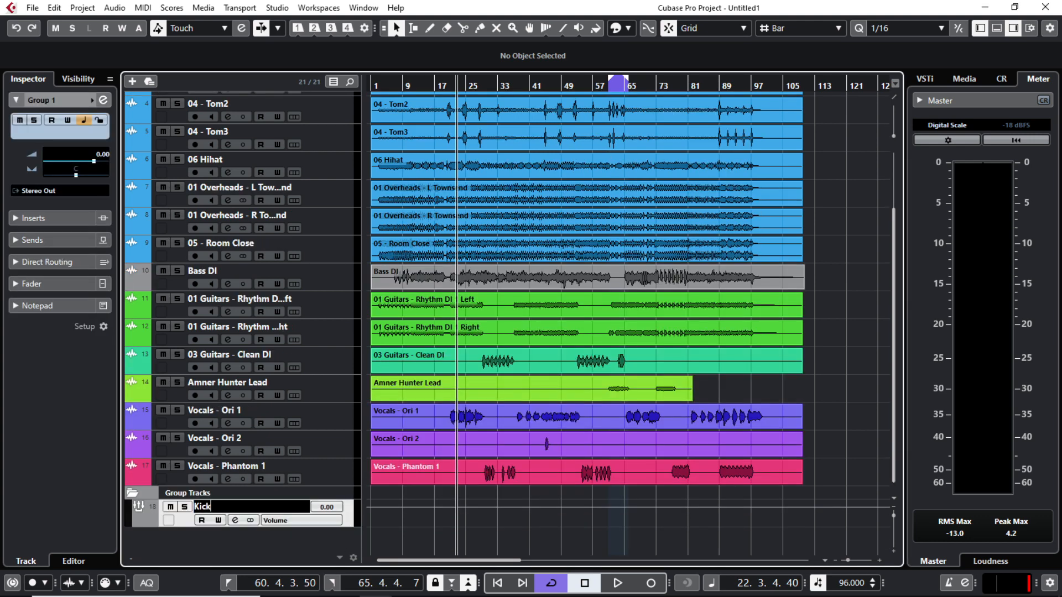
text( snare toms)
key(Return)
click(93, 100)
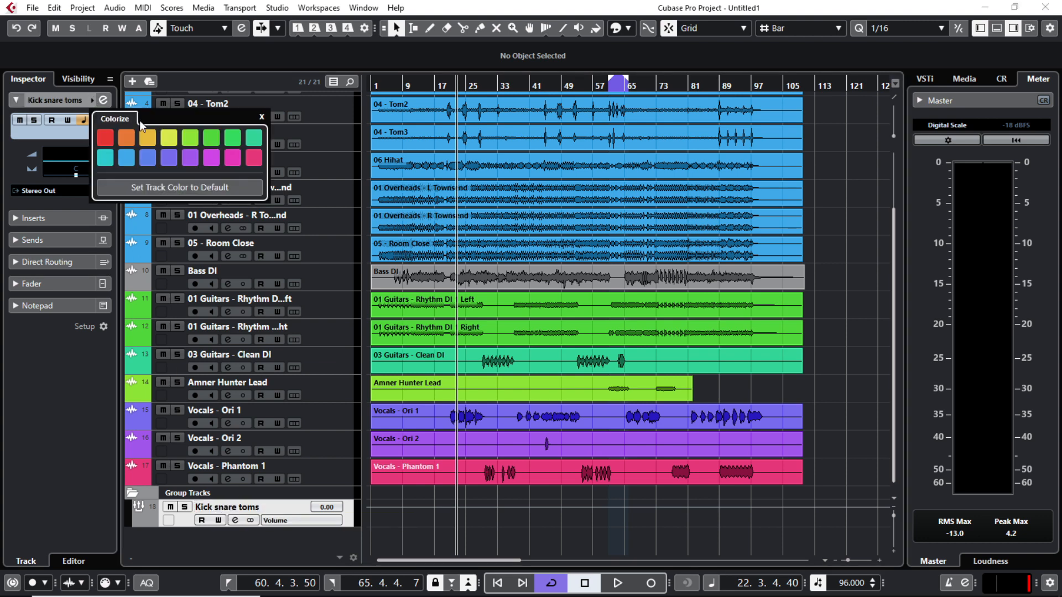
click(169, 137)
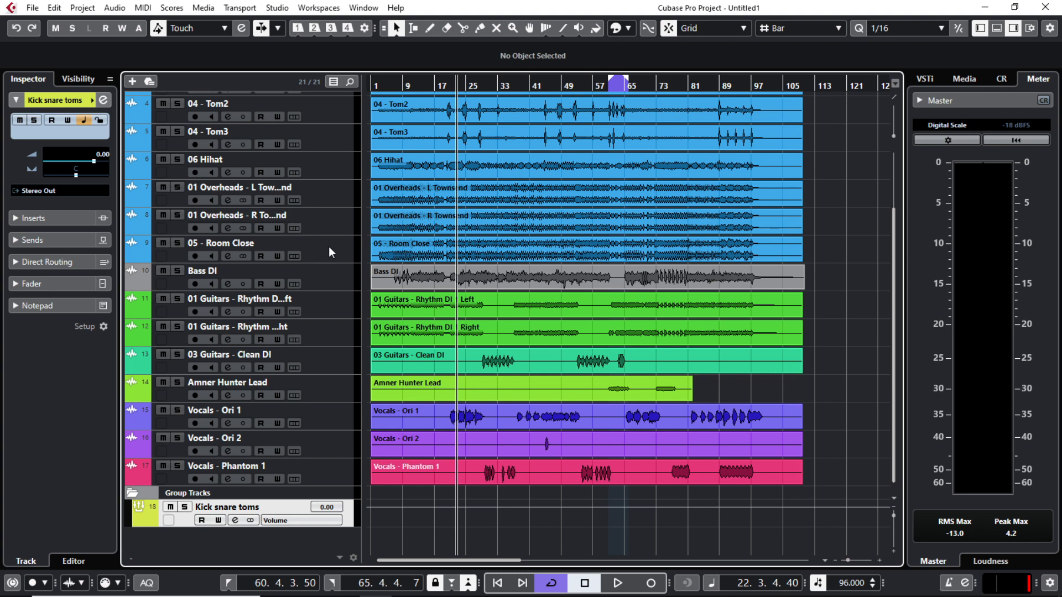
Step: Add group tracks named Hi hat cymbals room and ALL DRUMS
right_click(285, 548)
click(334, 275)
text(Hi hat cy)
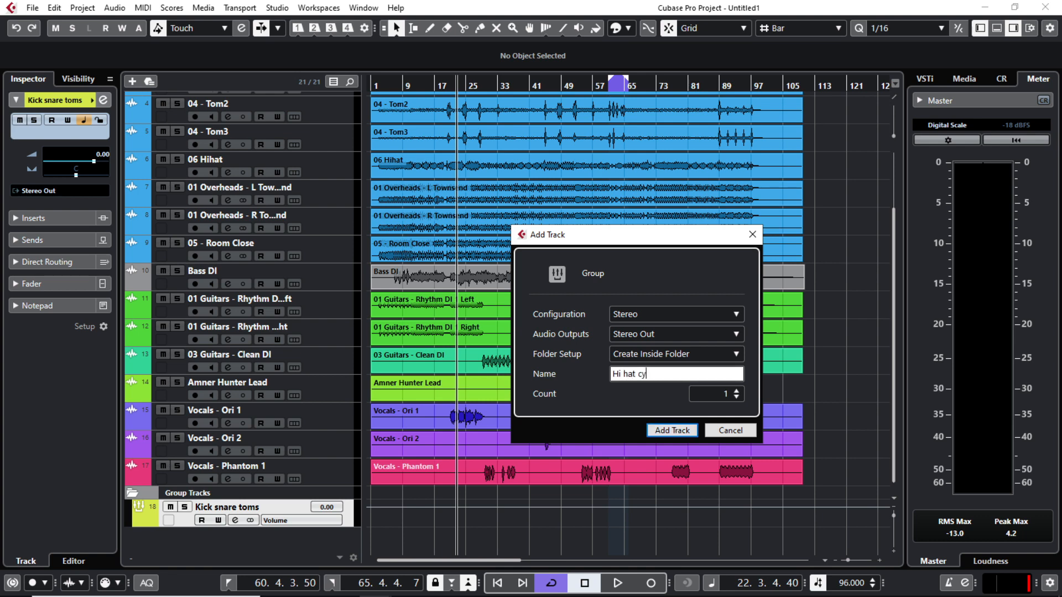
text(mbals room)
key(Return)
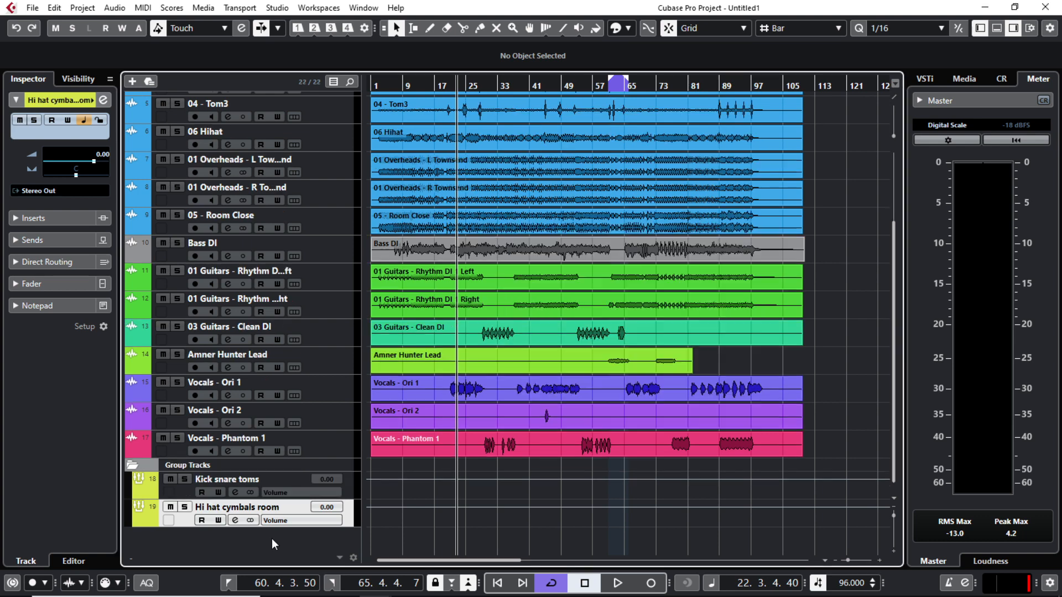
right_click(272, 545)
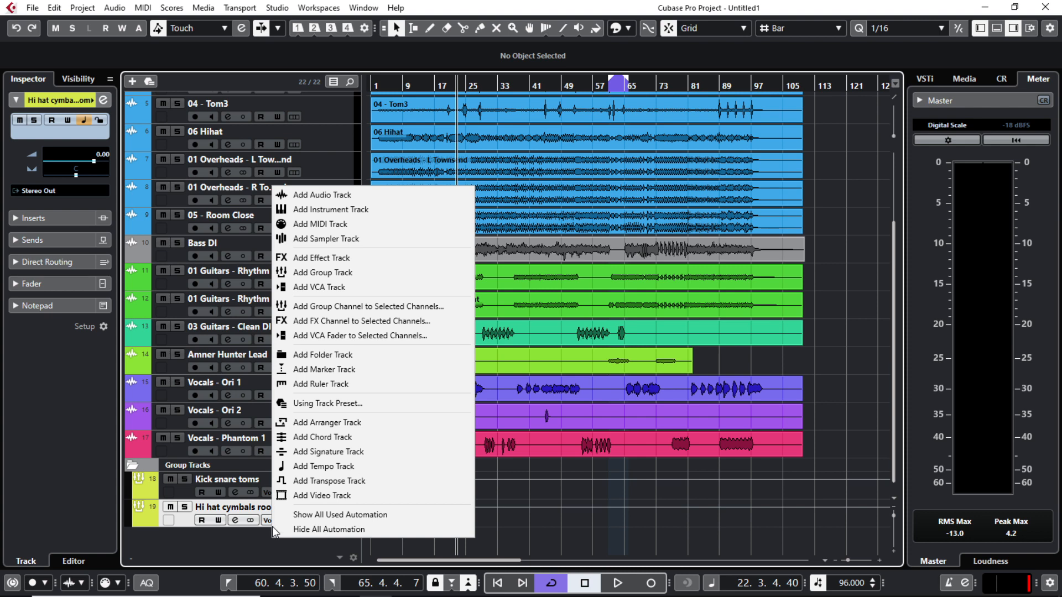
click(308, 239)
text(ALL )
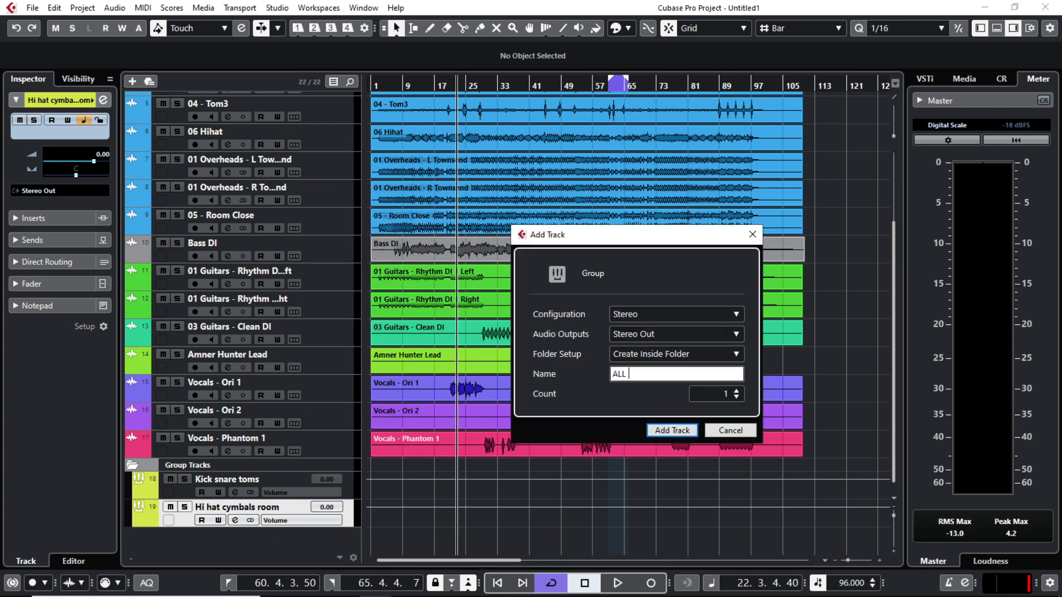
text(DRUMS)
key(Return)
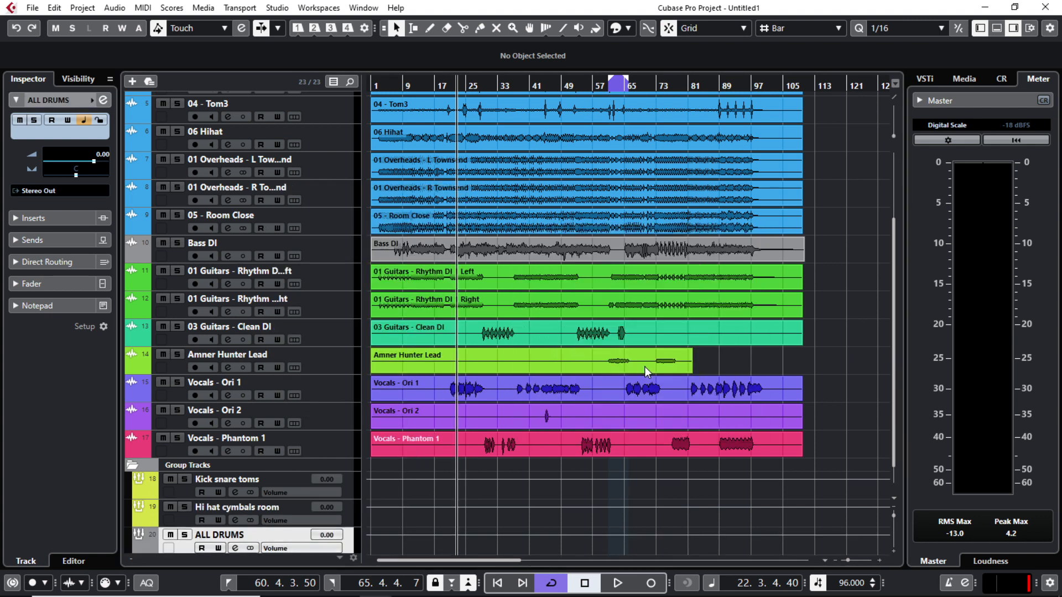
Step: Add a group track named Rythm Guitars
right_click(203, 537)
click(260, 272)
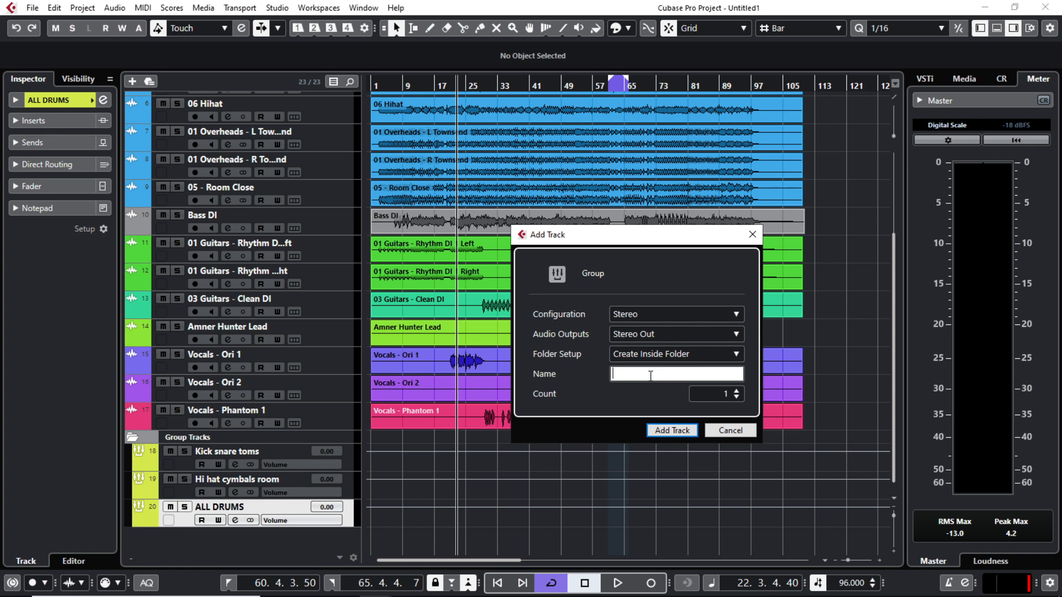
text(Rythm Guitars)
key(Return)
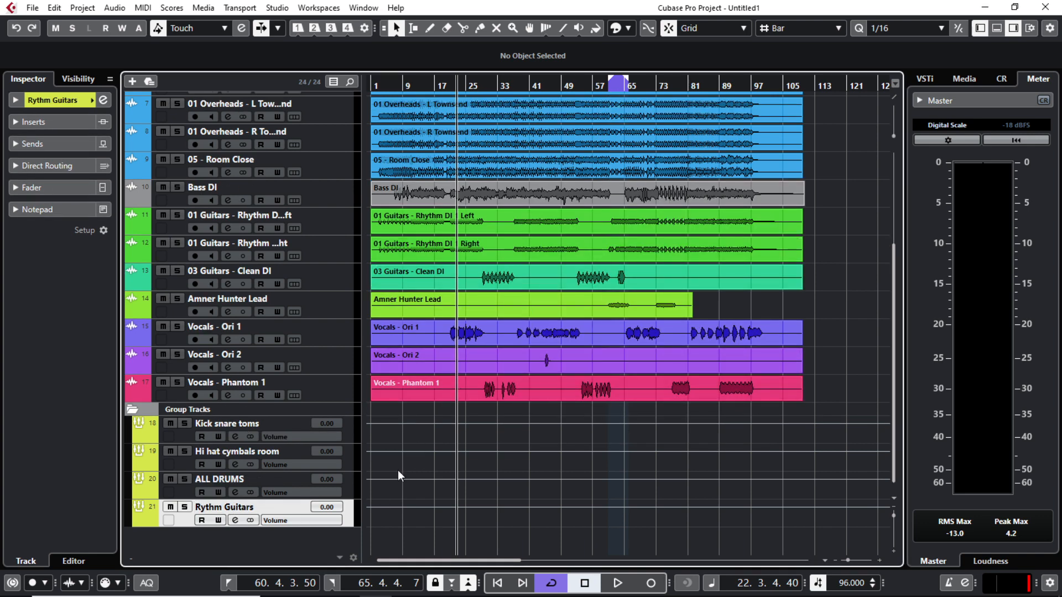
Step: Add an ALL INSTRUMENTS group track and colour it yellow
right_click(239, 544)
click(282, 278)
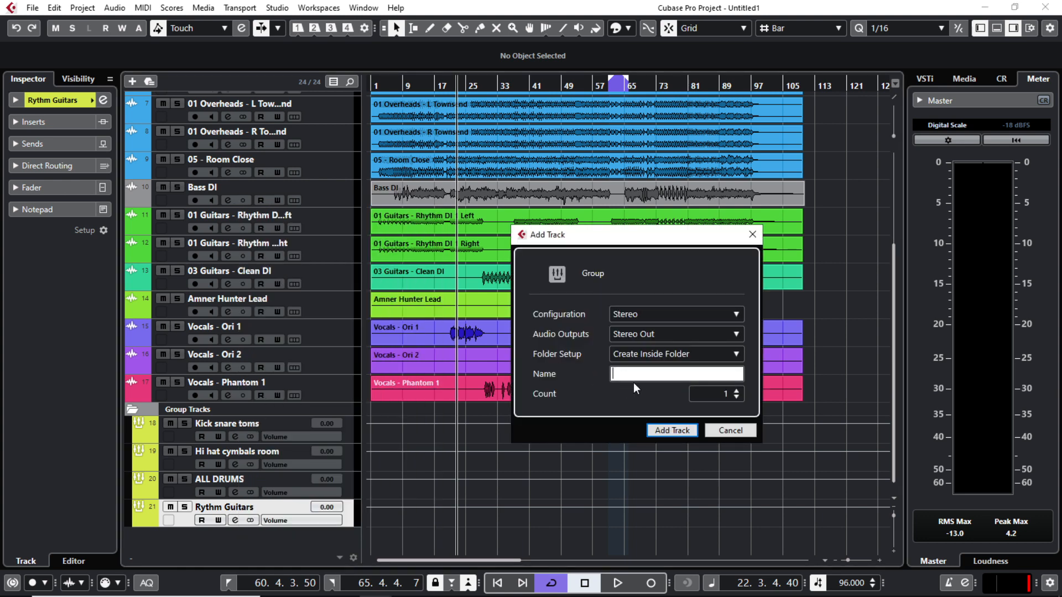
text(ALL INSTRUM)
text(ENT)
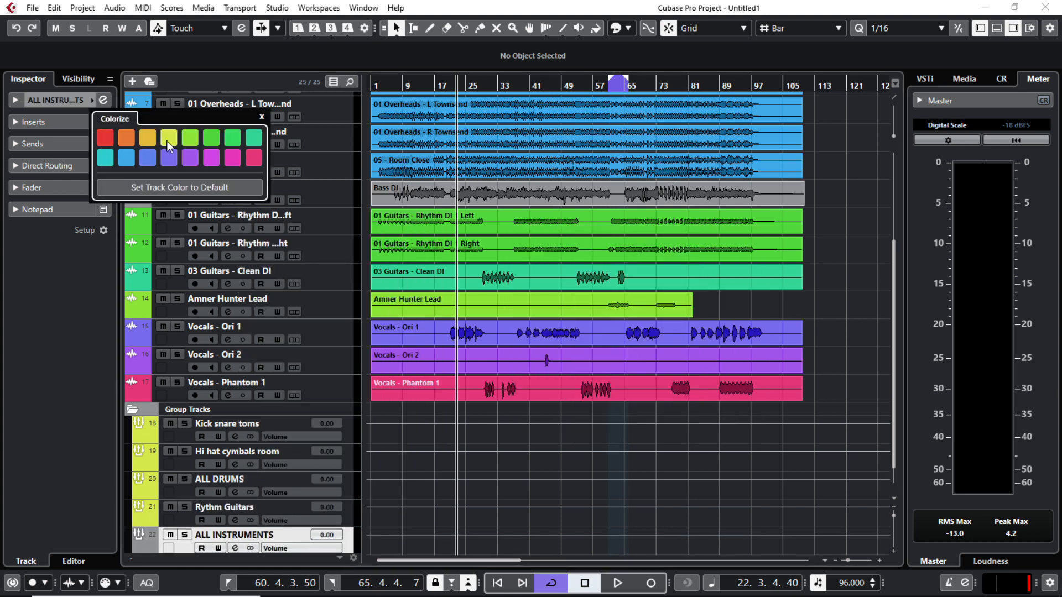
click(169, 143)
click(408, 462)
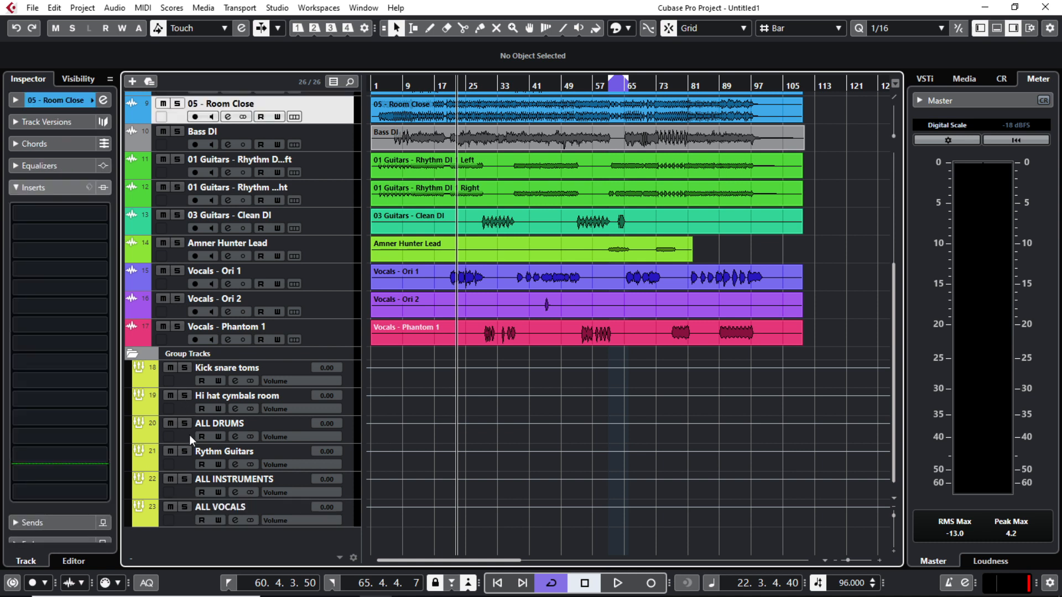
Step: Set the ALL DRUMS group track's volume back to 0.00 in the Inspector
click(188, 436)
click(32, 188)
mouse_move(32, 297)
mouse_down()
mouse_move(33, 272)
mouse_move(37, 299)
mouse_up()
double_click(45, 413)
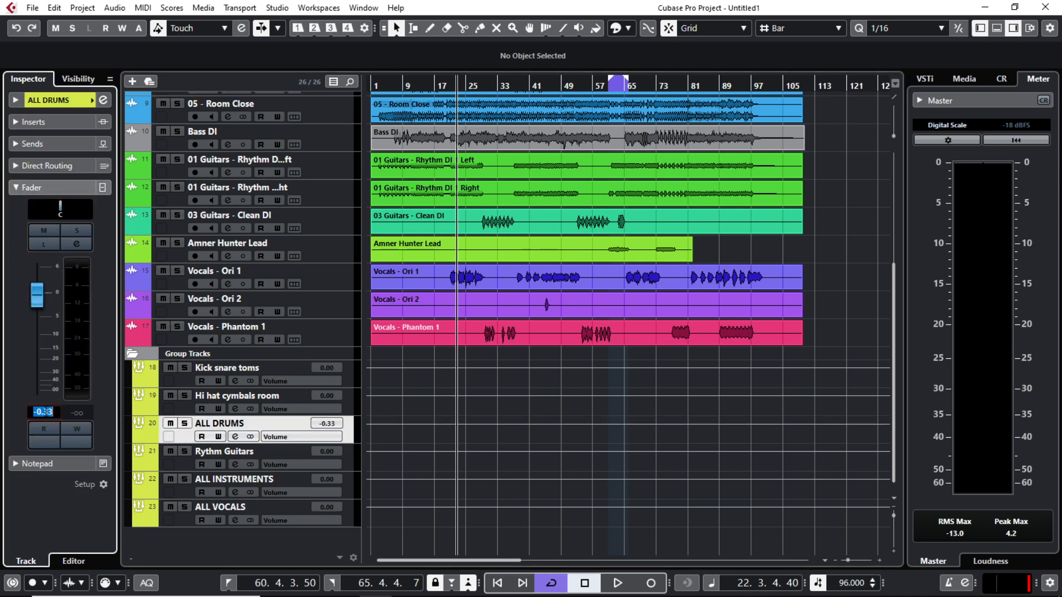
text(0)
key(Return)
Step: Add a new group track, name it ALL BAND and colour it yellow-green
right_click(243, 514)
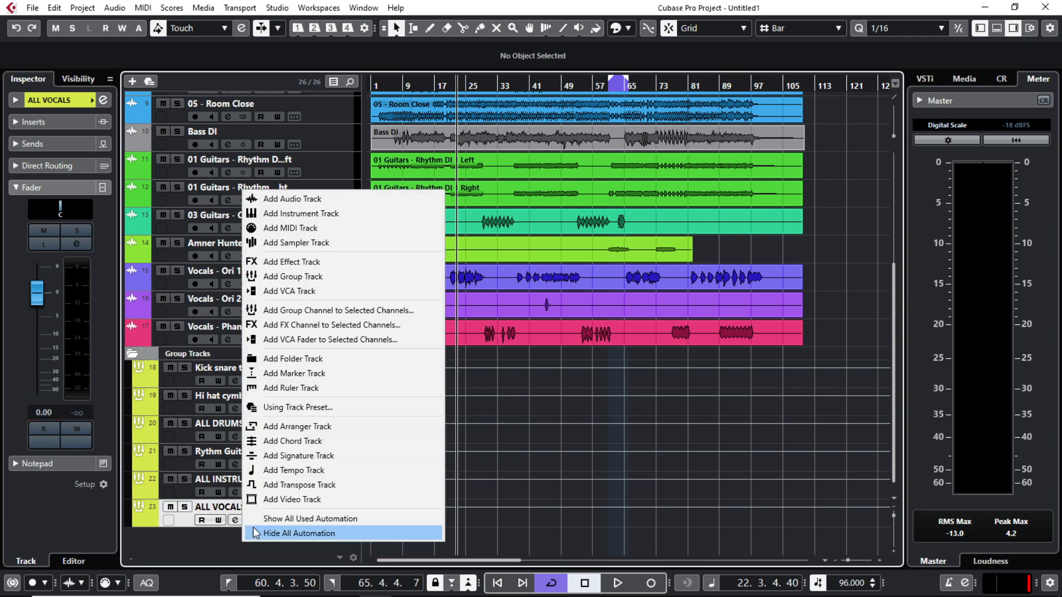
click(302, 277)
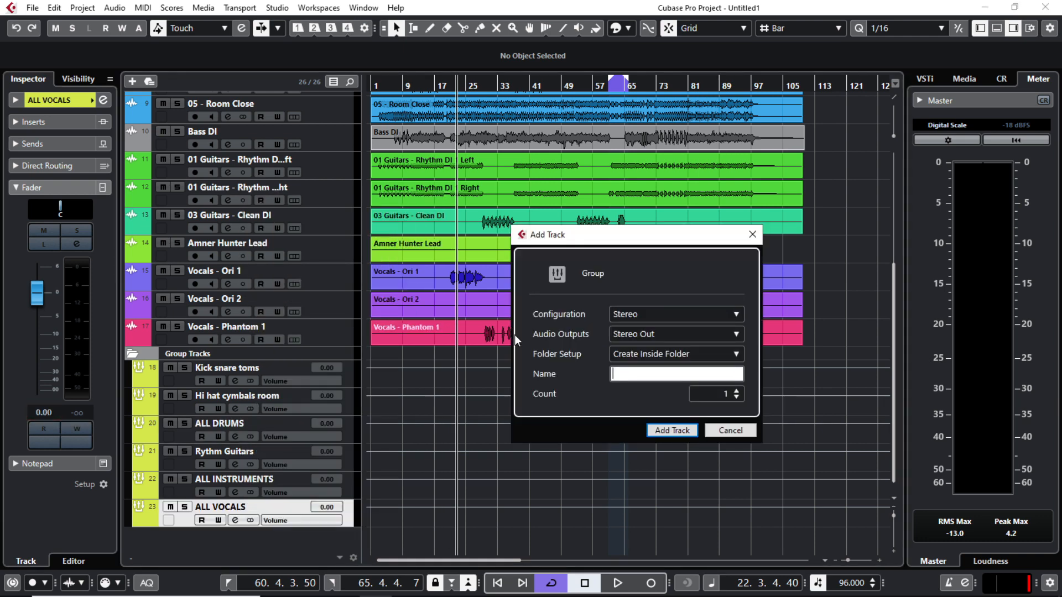
click(674, 431)
double_click(221, 534)
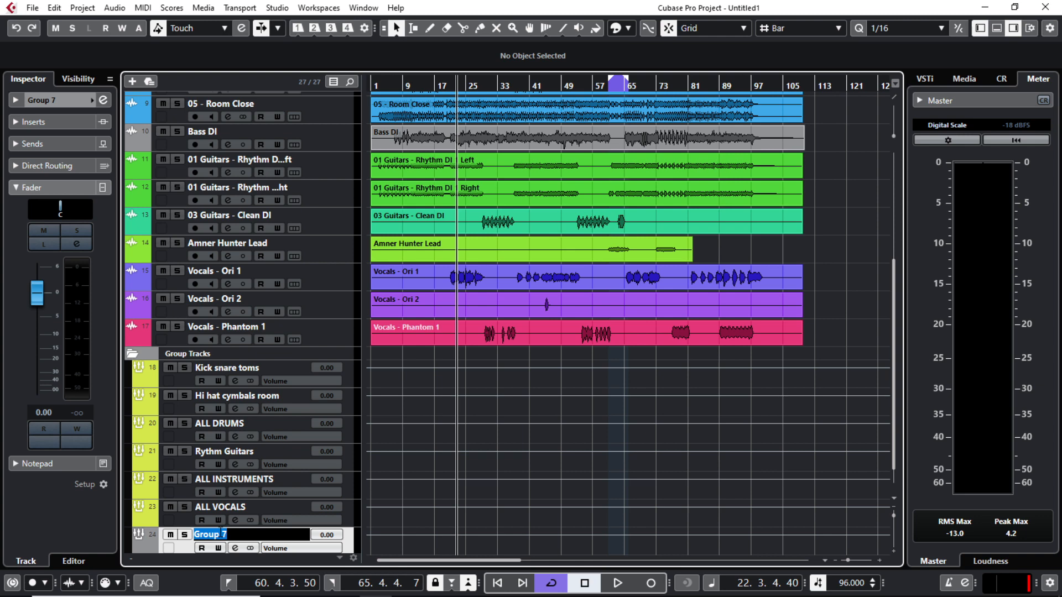
text(ALL BAND)
key(Return)
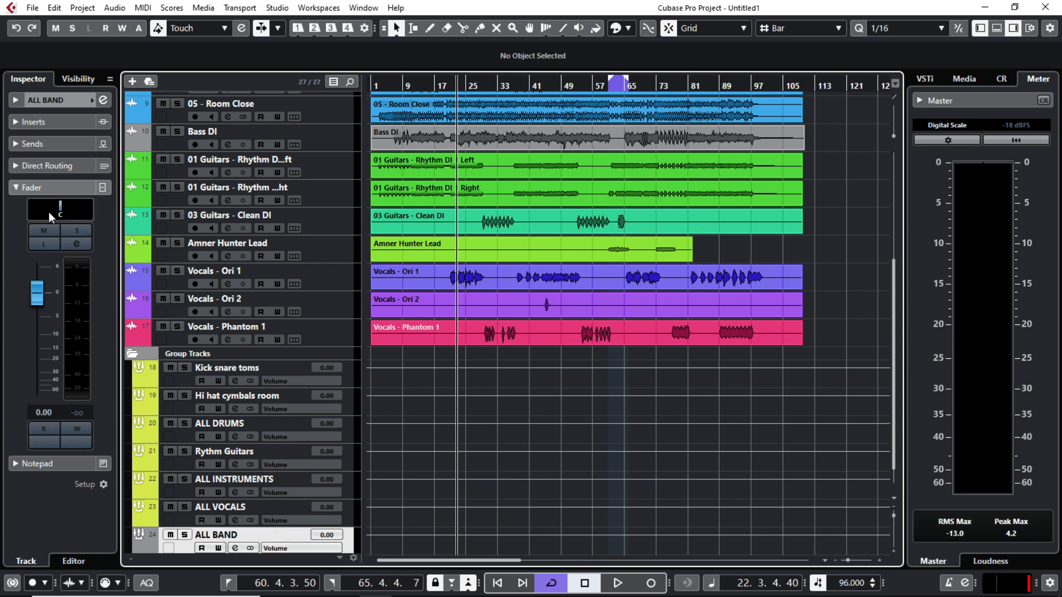
click(91, 102)
click(163, 142)
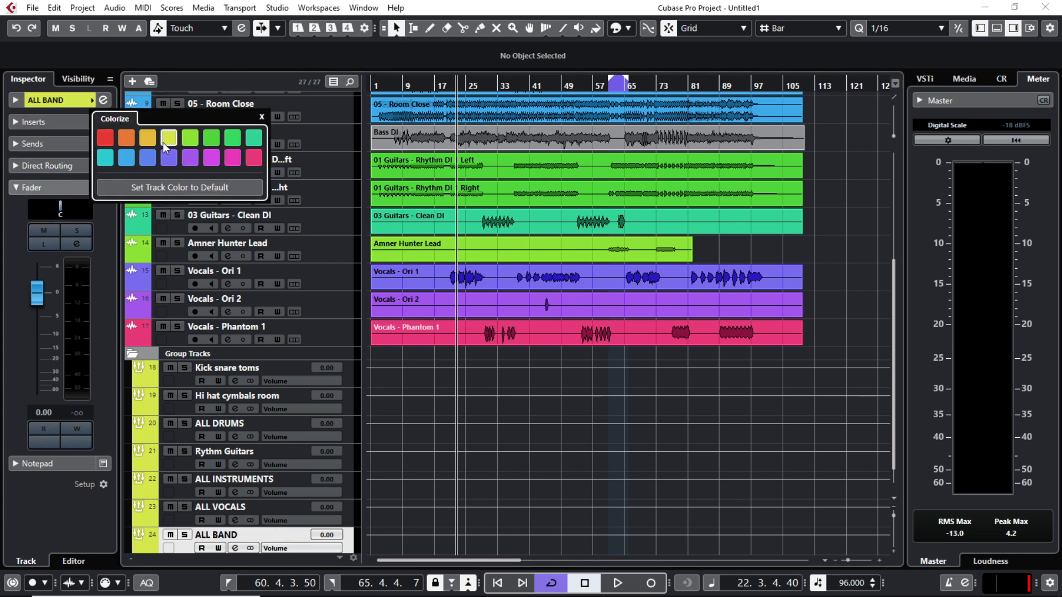
scroll(386, 478, up, 5)
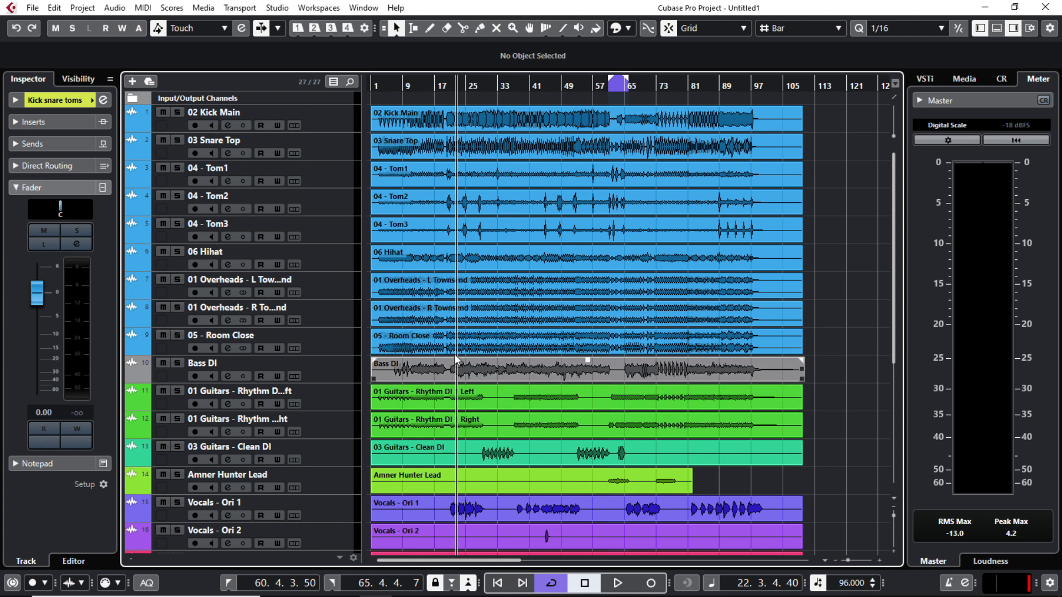
Step: Route 02 Kick Main and 03 Snare Top outputs to the Kick snare toms group
click(175, 124)
click(58, 101)
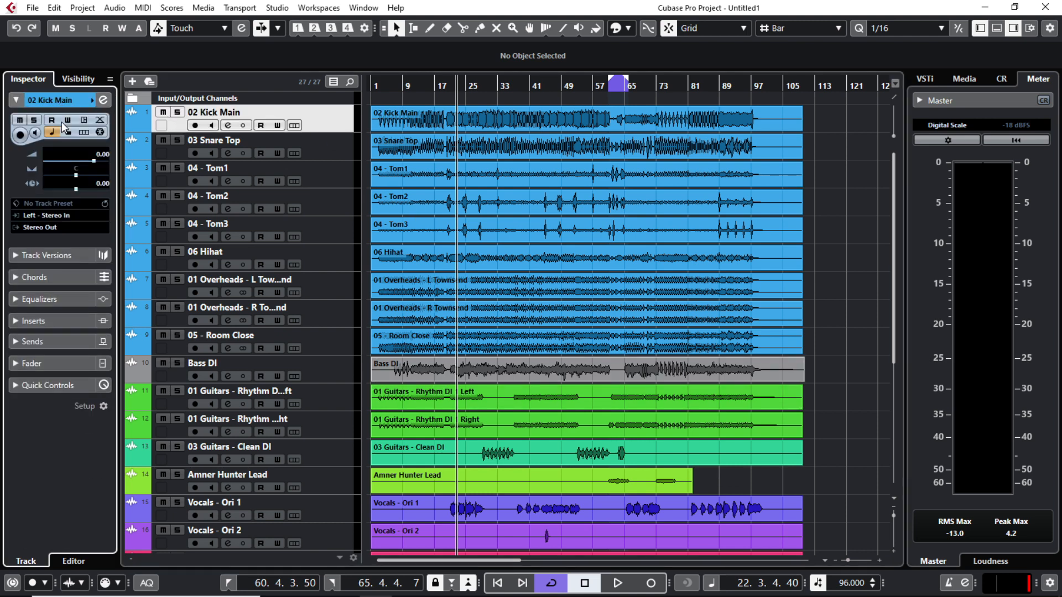
click(49, 227)
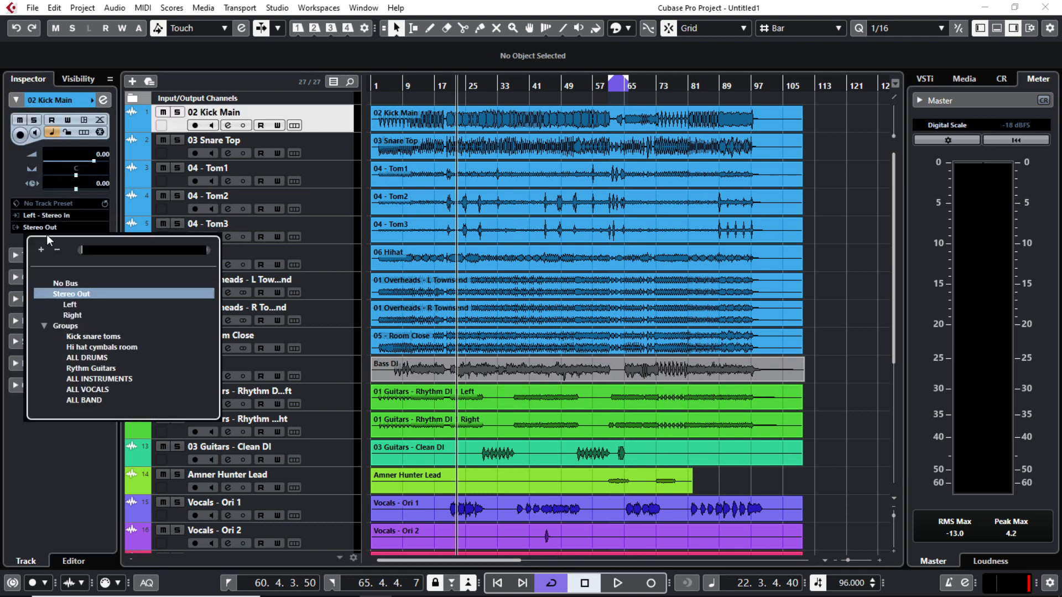
click(71, 297)
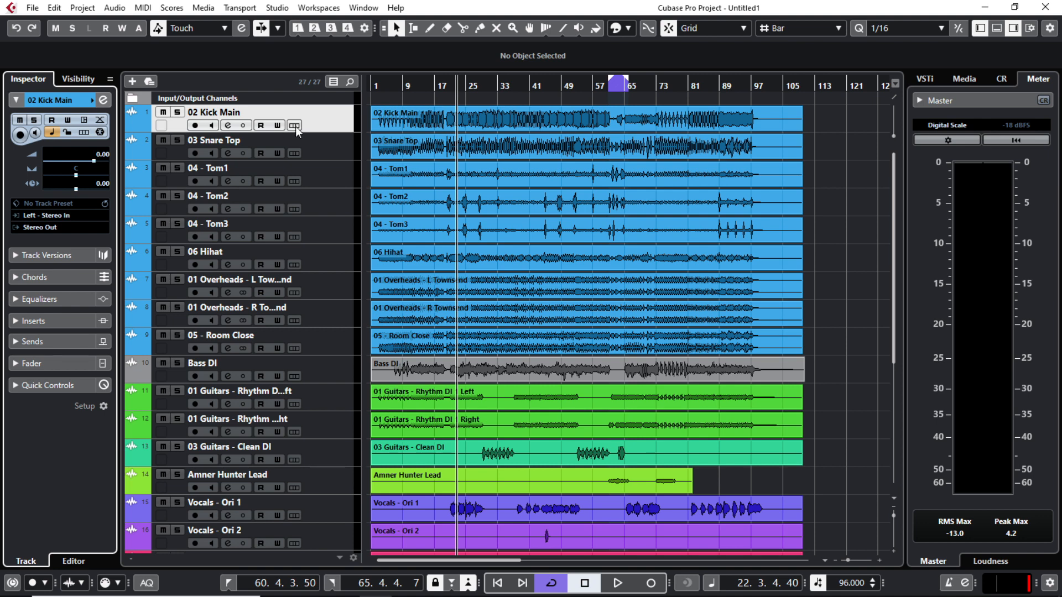
click(40, 228)
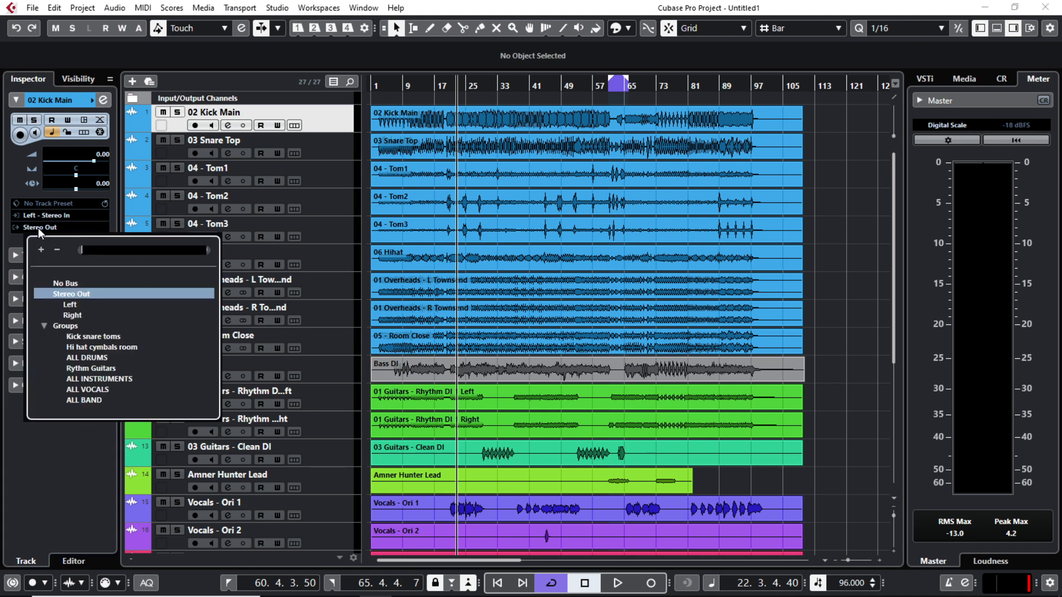
click(86, 338)
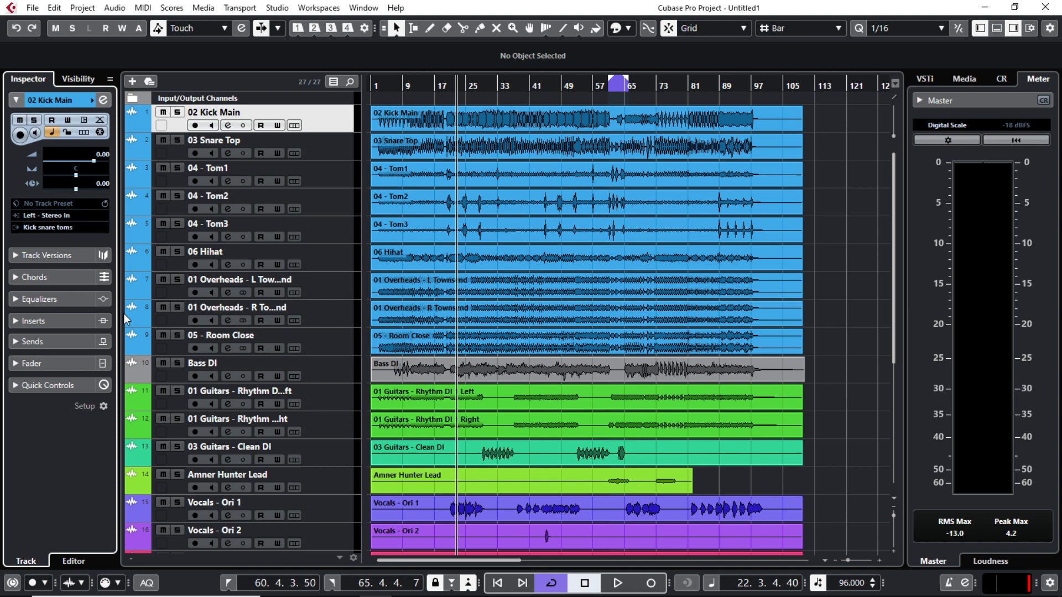
click(173, 158)
click(48, 227)
click(88, 338)
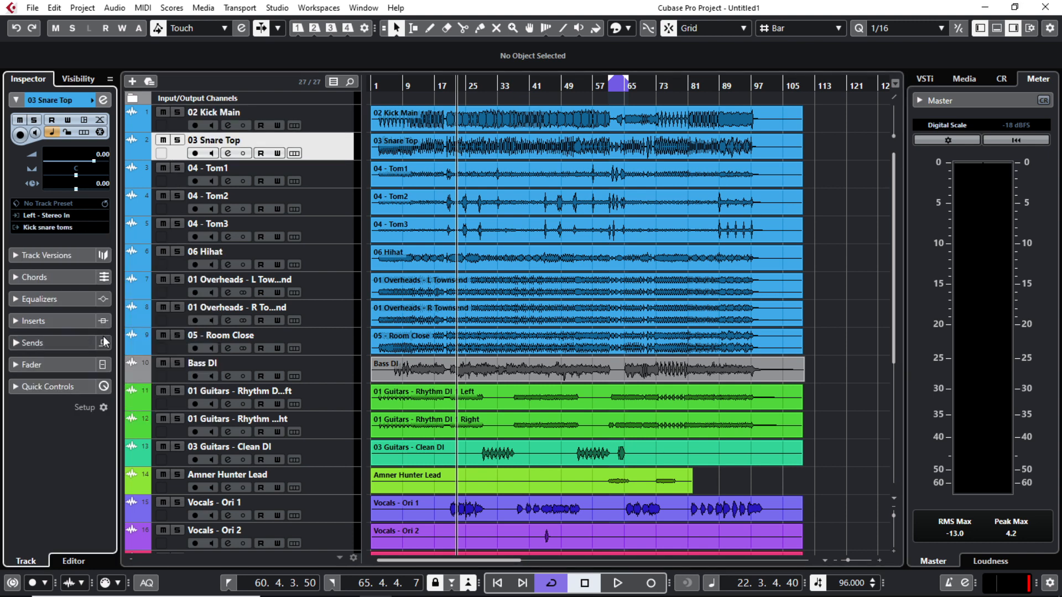
Step: Route Vocals - Ori 1 and Vocals - Ori 2 outputs to the ALL VOCALS group
click(176, 186)
scroll(187, 332, down, 3)
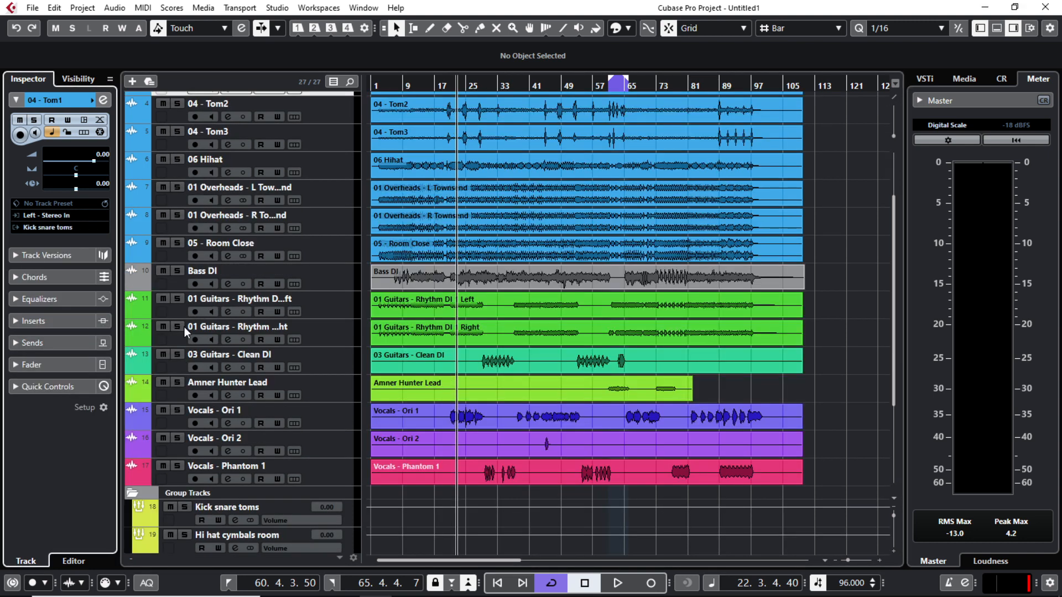
click(174, 313)
click(45, 226)
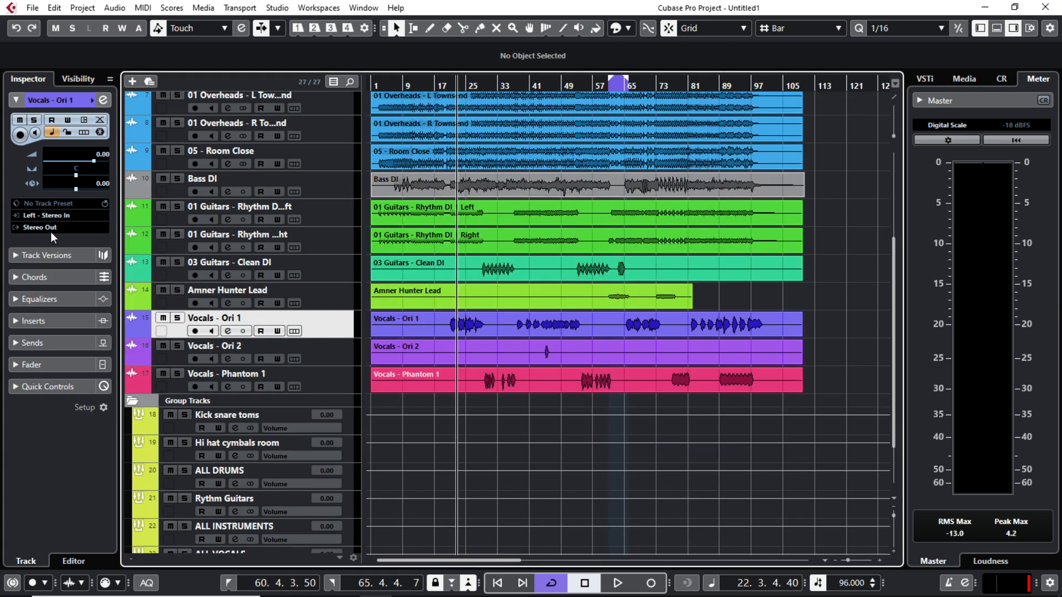
click(51, 229)
click(89, 389)
click(171, 354)
click(45, 227)
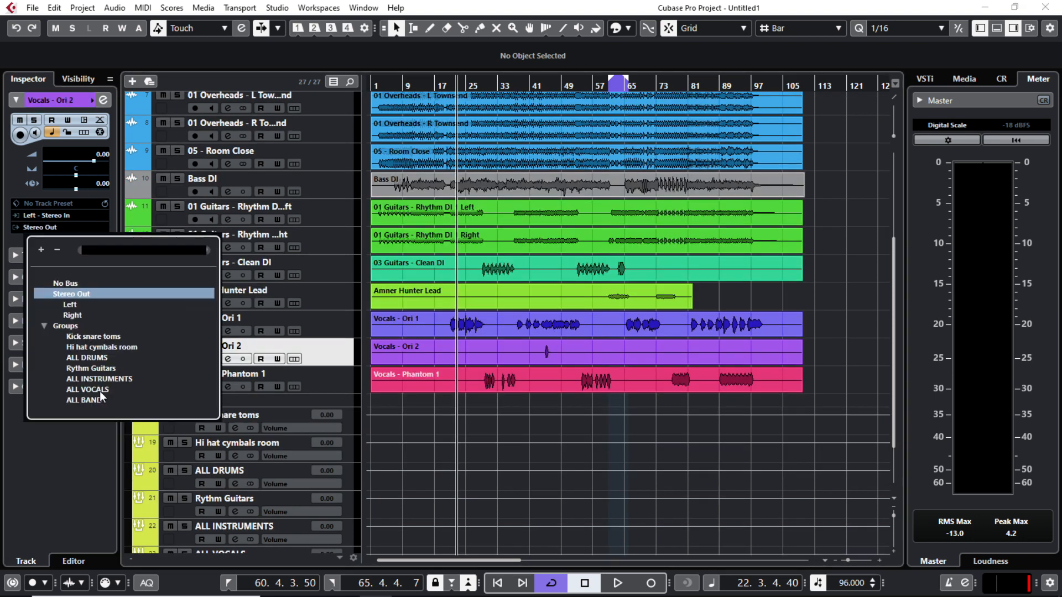
click(83, 395)
Step: Route the Kick snare toms and Hi hat cymbals room groups to ALL DRUMS
scroll(192, 357, down, 3)
click(178, 353)
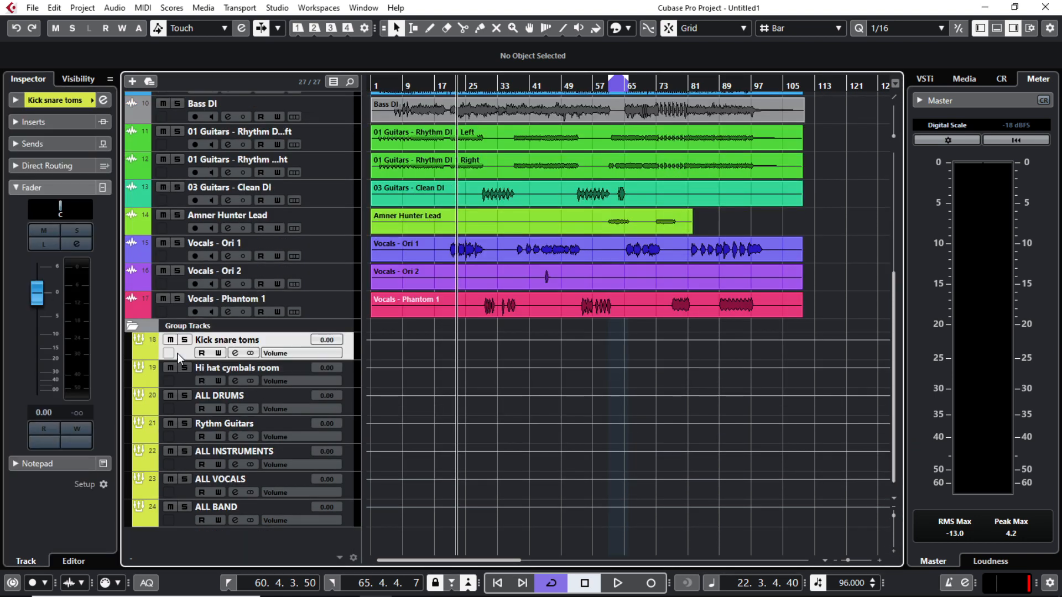
click(62, 105)
click(42, 192)
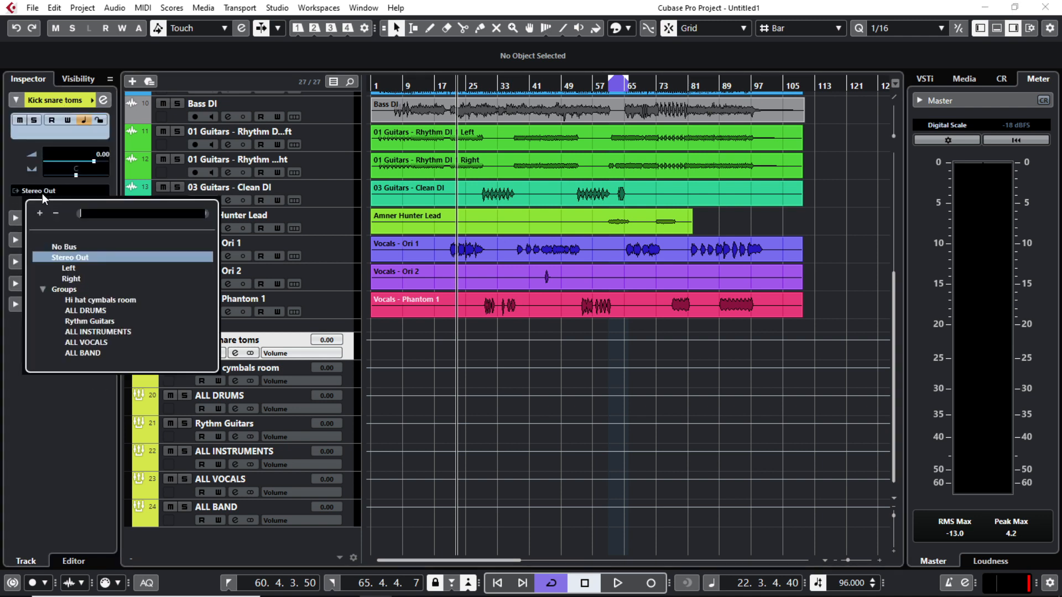
click(183, 354)
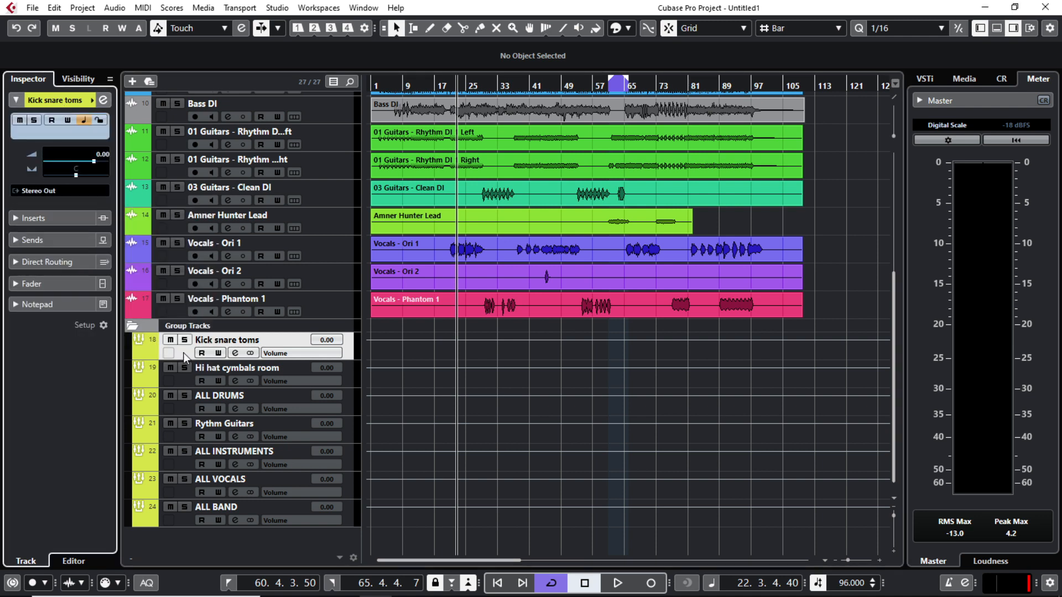
click(38, 192)
click(87, 310)
click(185, 382)
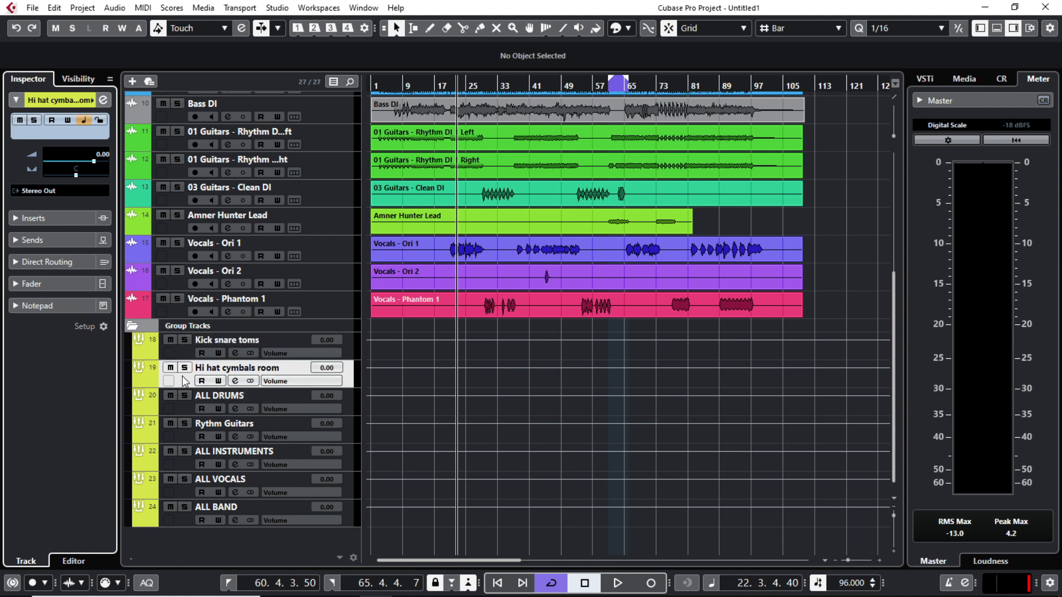
click(53, 192)
click(56, 309)
Step: Route the ALL DRUMS and Rythm Guitars groups to ALL INSTRUMENTS
click(182, 412)
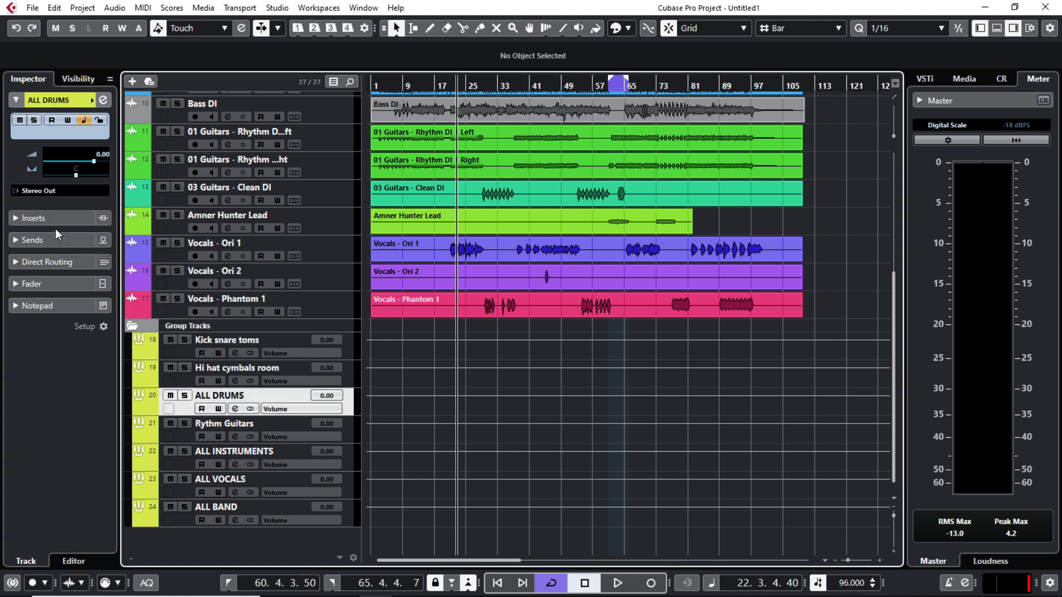
click(42, 191)
click(102, 309)
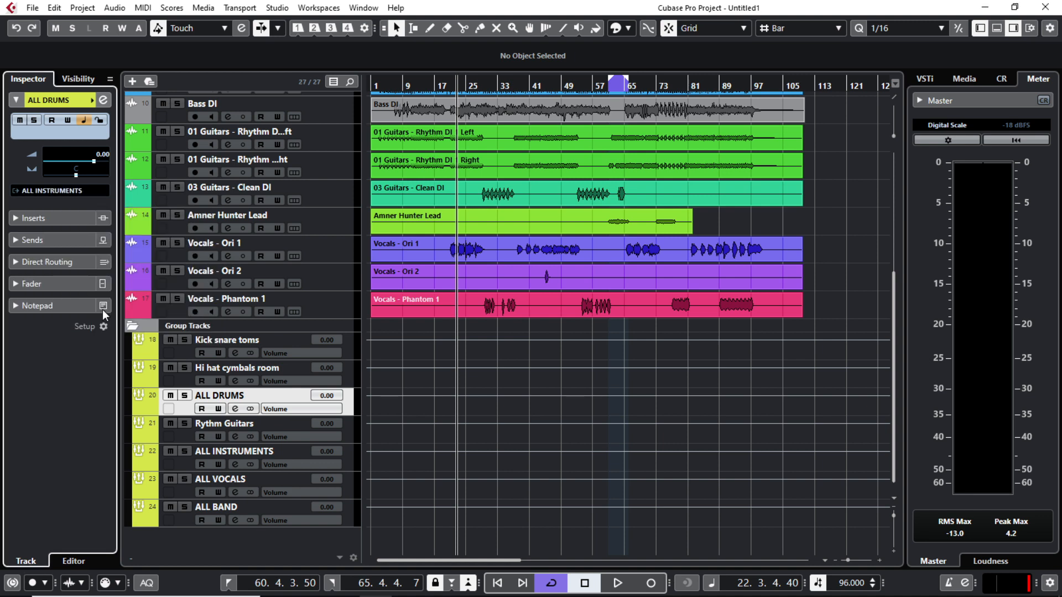
click(182, 440)
click(42, 191)
click(94, 331)
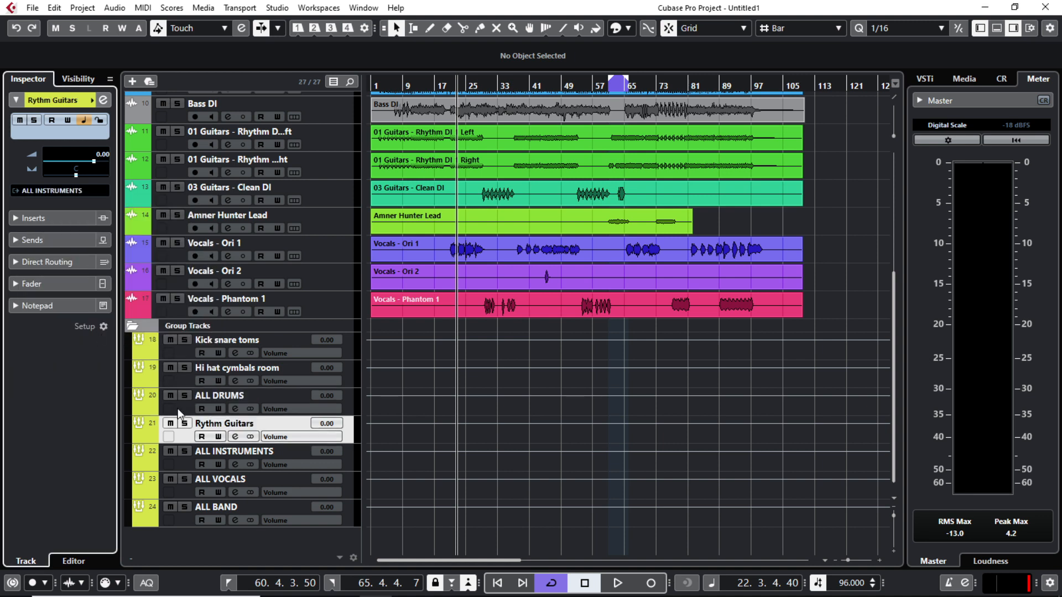
Step: Route the ALL INSTRUMENTS and ALL VOCALS groups to ALL BAND
click(182, 460)
click(43, 191)
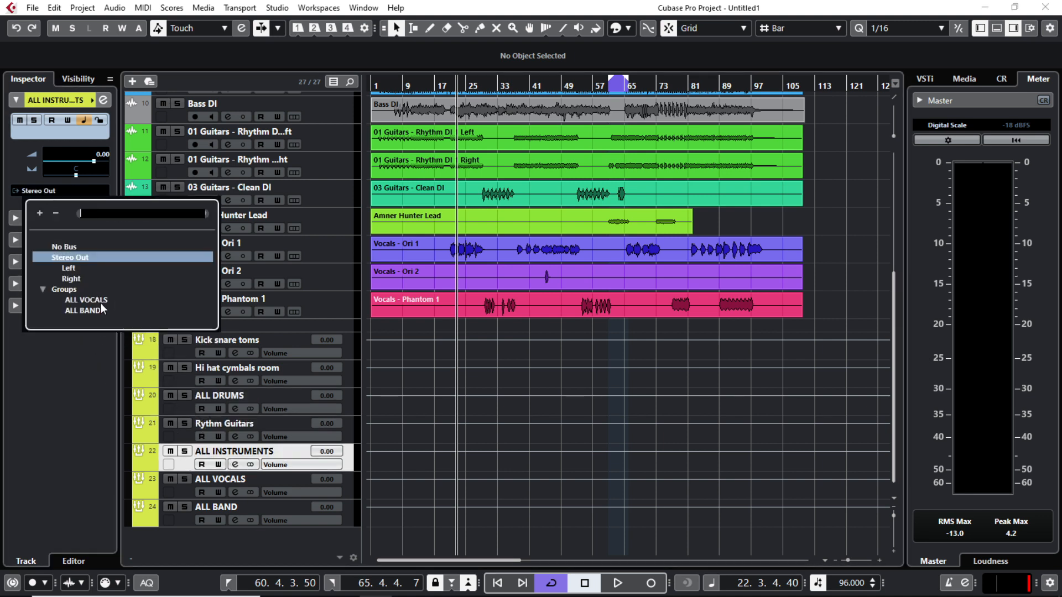
click(88, 310)
click(180, 494)
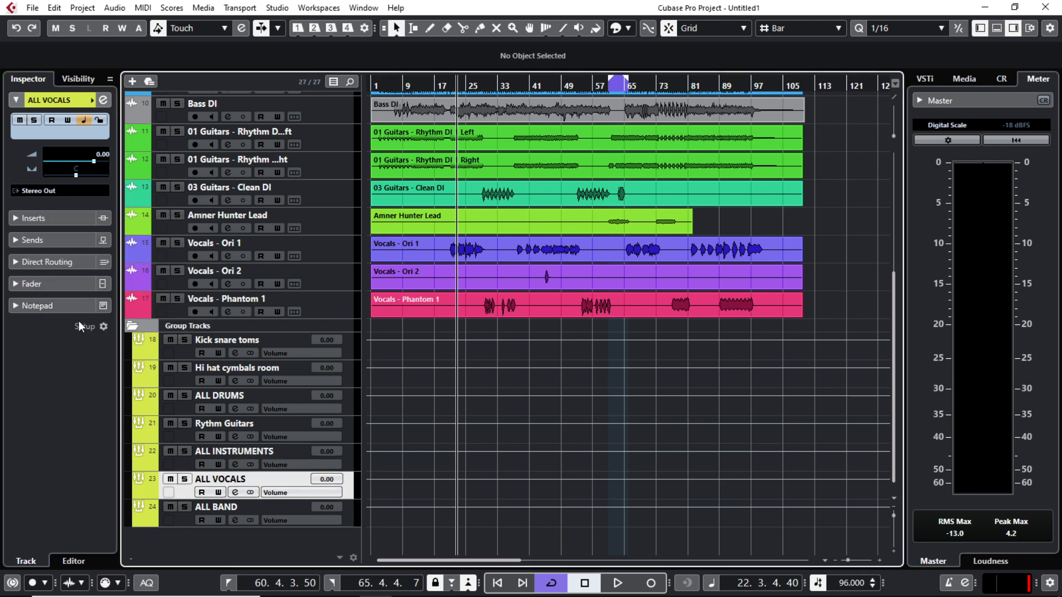
click(44, 191)
click(90, 354)
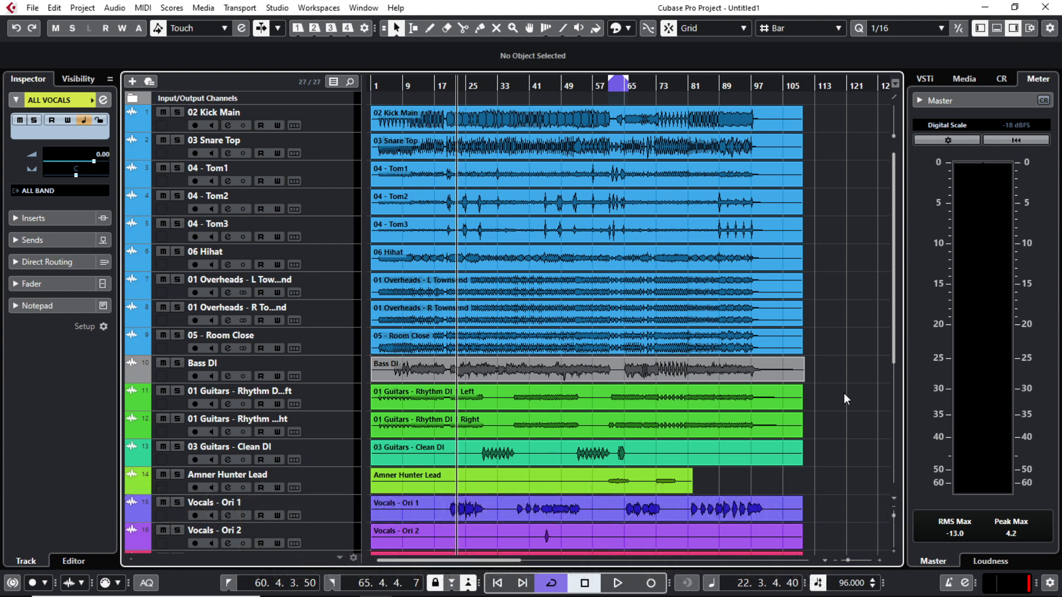
Step: Add a Marker track and move it above 02 Kick Main at the top of the list
click(330, 118)
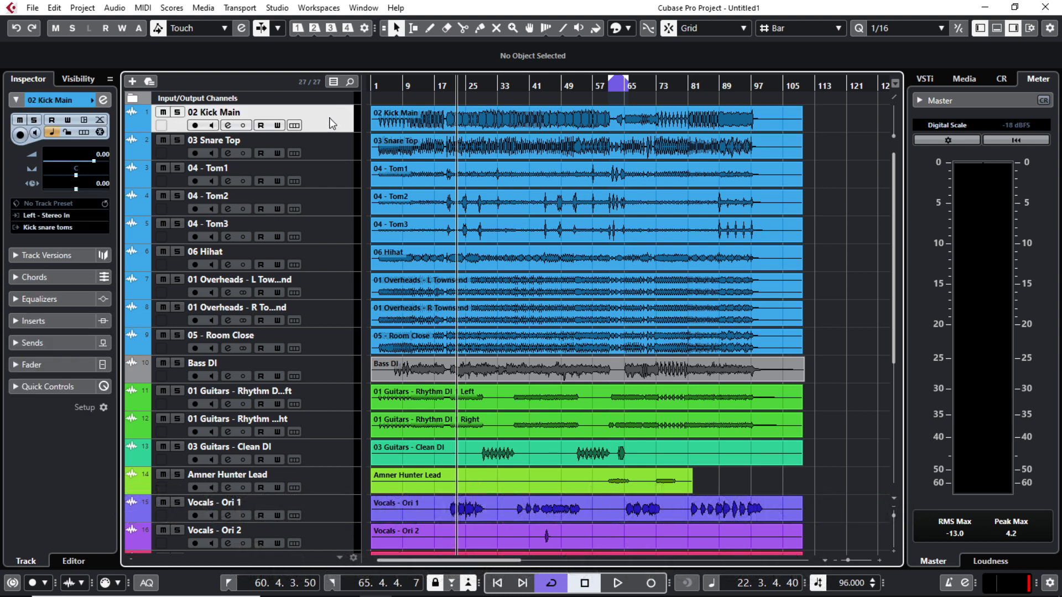
right_click(330, 118)
mouse_move(467, 127)
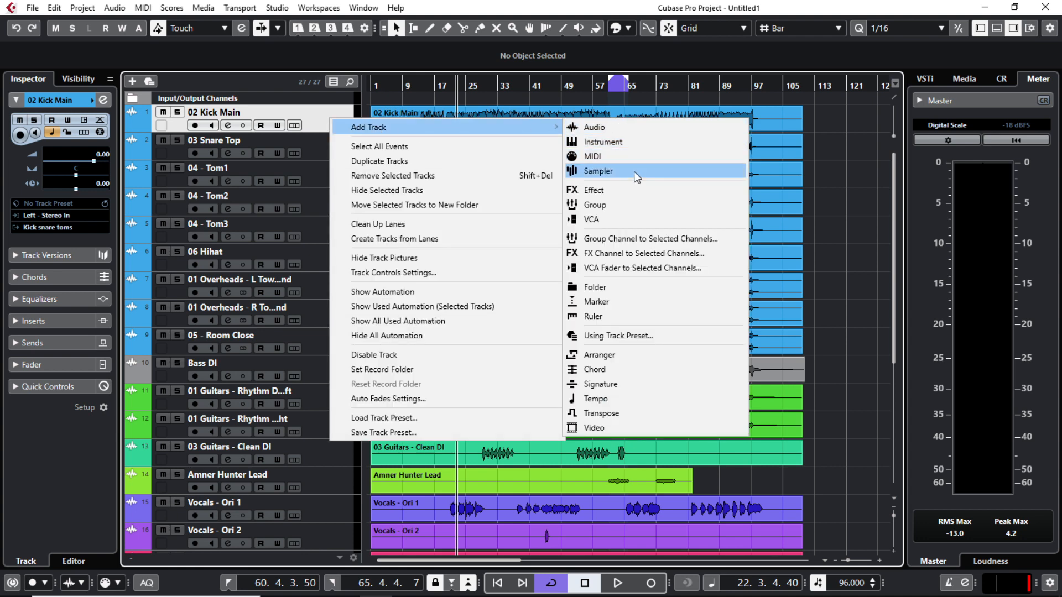
click(631, 301)
click(669, 372)
drag(339, 142, 336, 112)
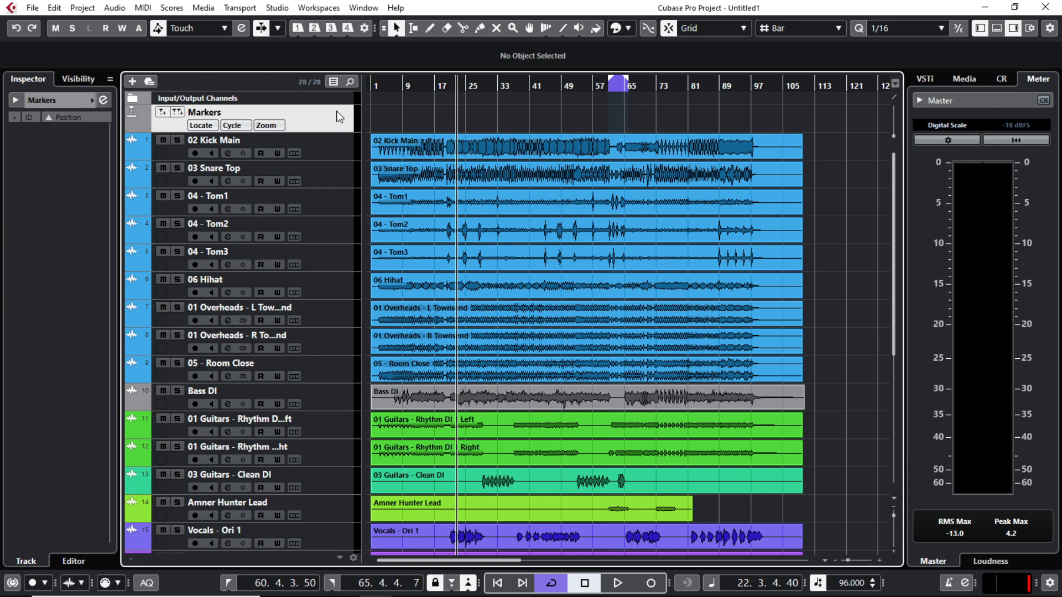
key(Home)
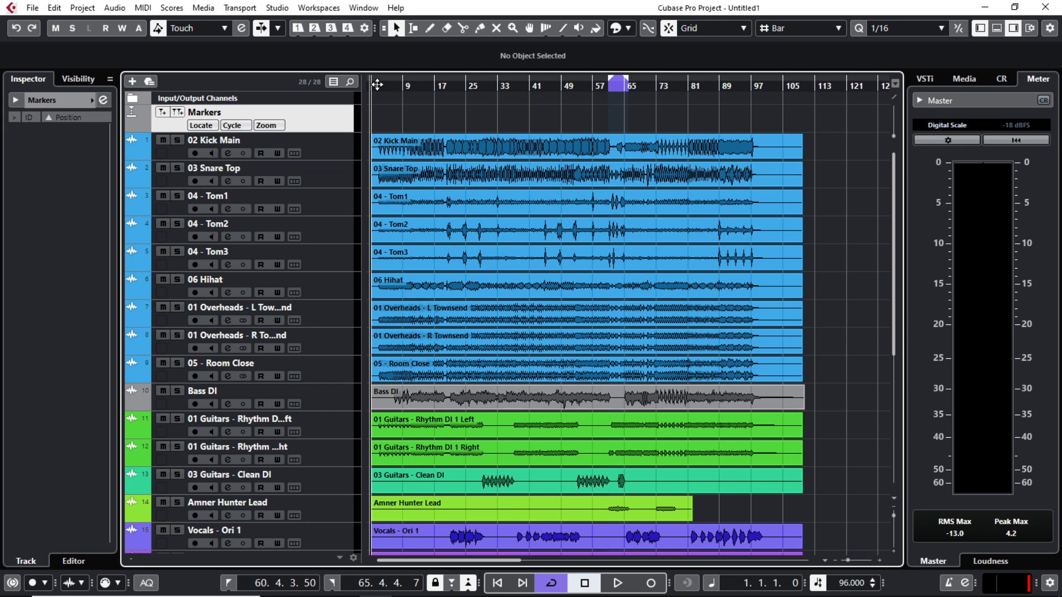
drag(377, 84, 391, 129)
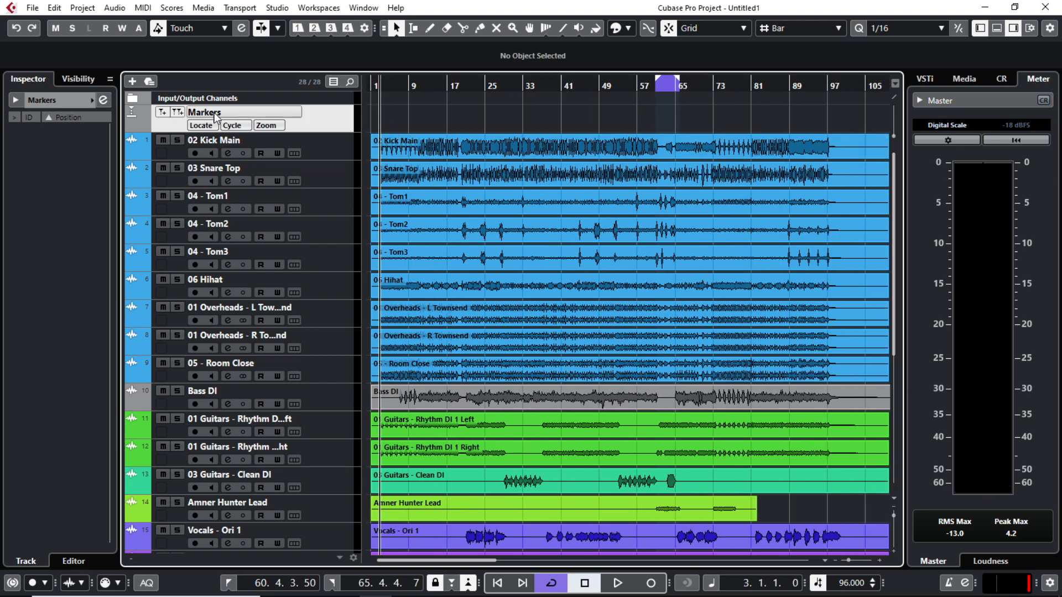
Step: Add a marker at bar 3 and name it INTRO
click(163, 114)
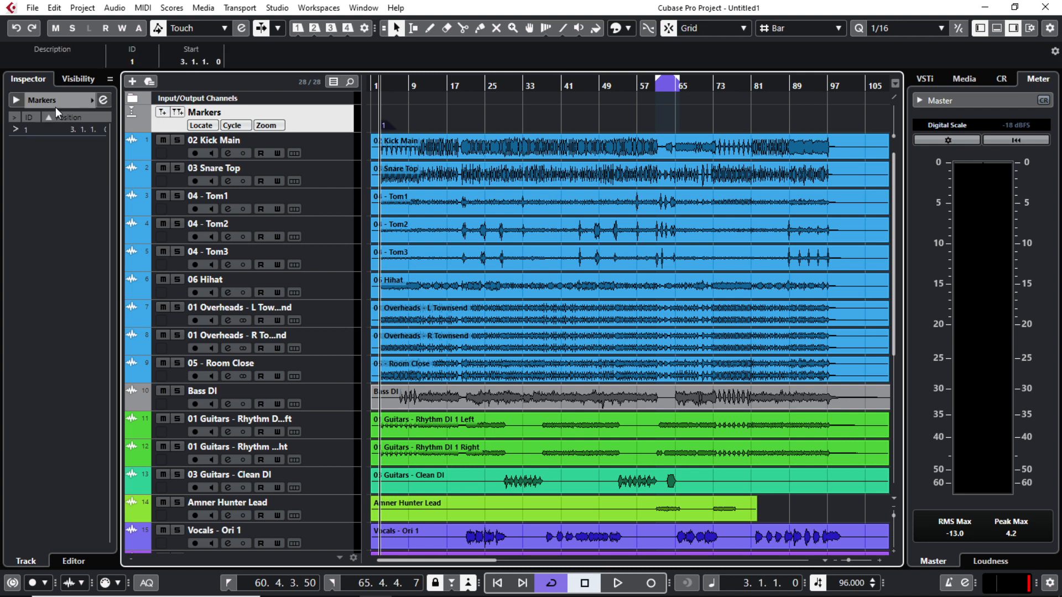
click(104, 101)
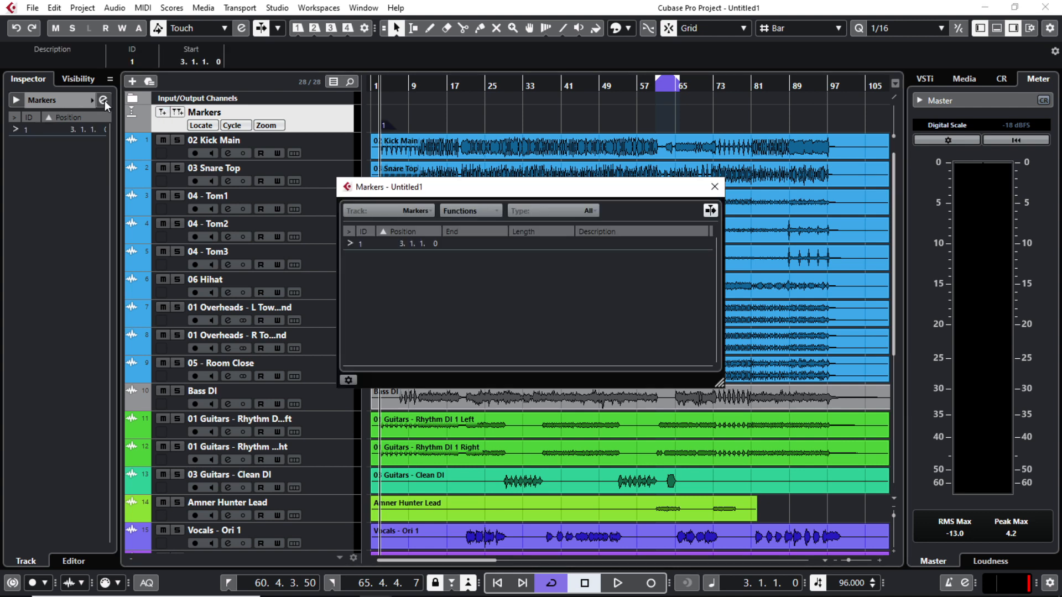
double_click(605, 244)
text(INTRO)
click(715, 187)
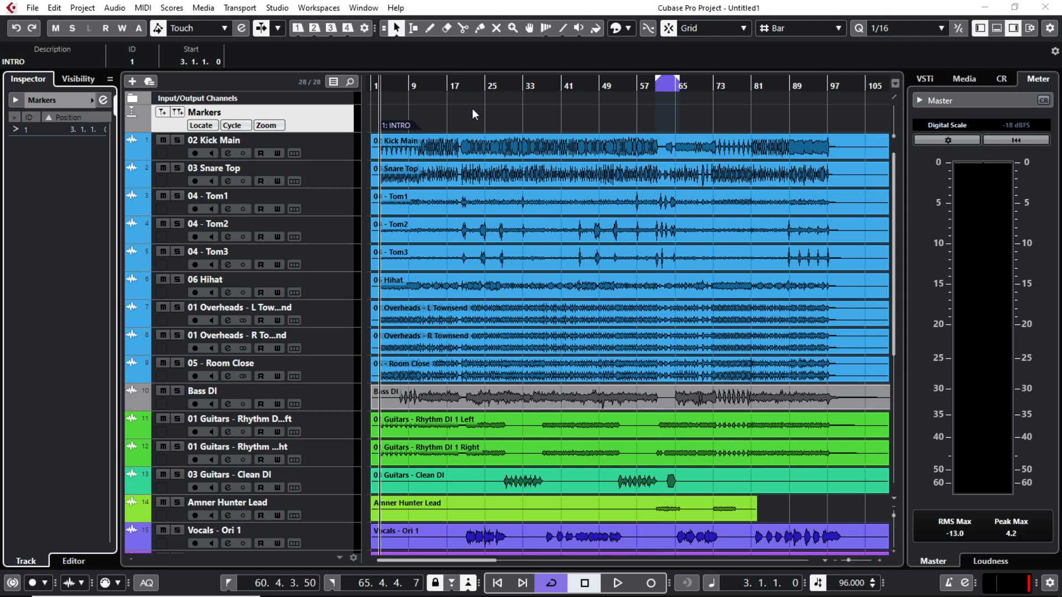
Step: Add a marker at bar 20 and name it VERSE1
click(462, 85)
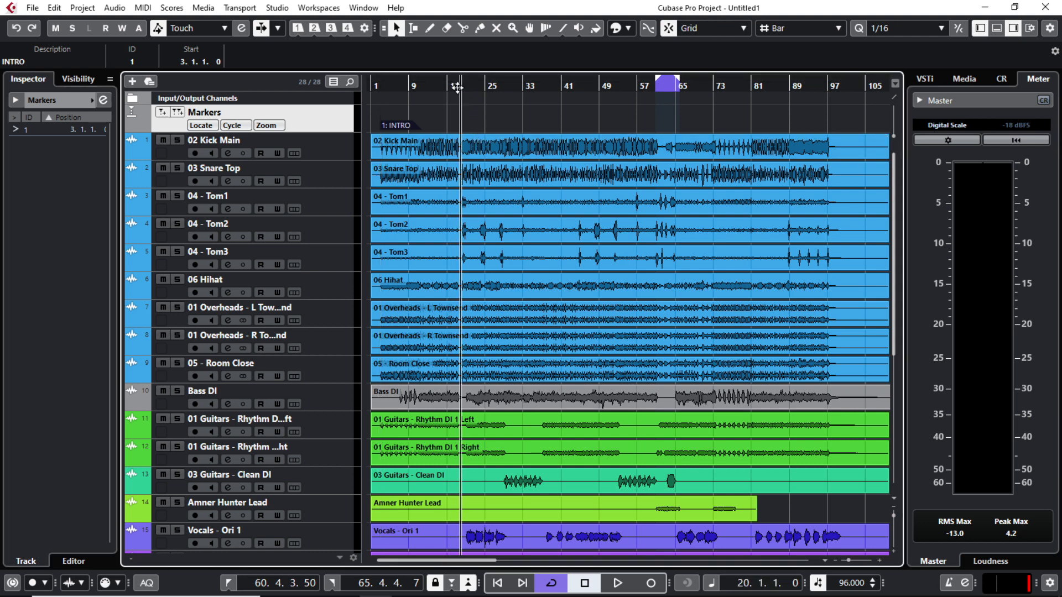
click(162, 114)
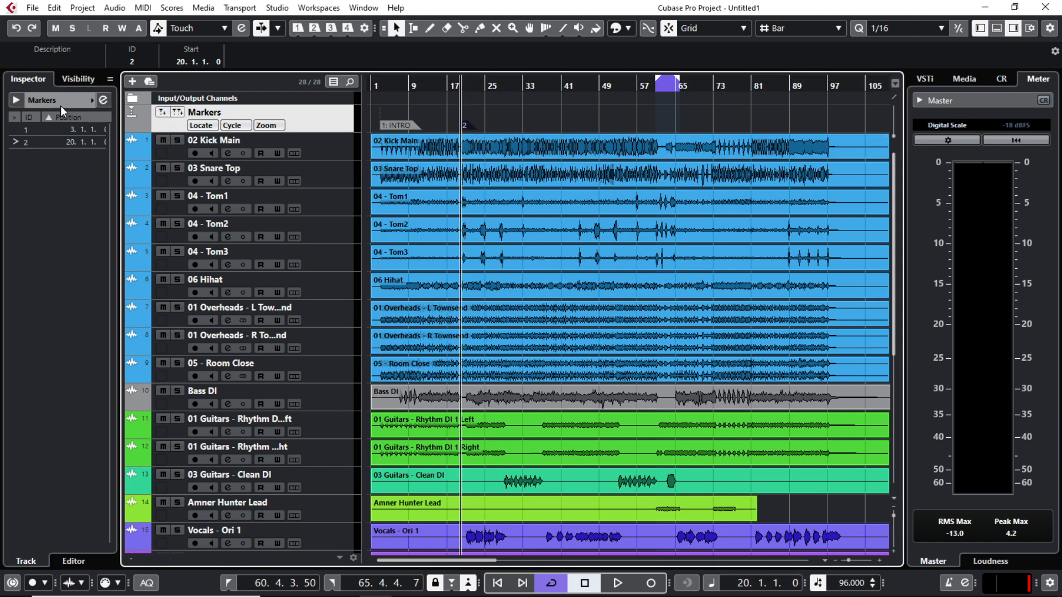
click(103, 100)
double_click(626, 257)
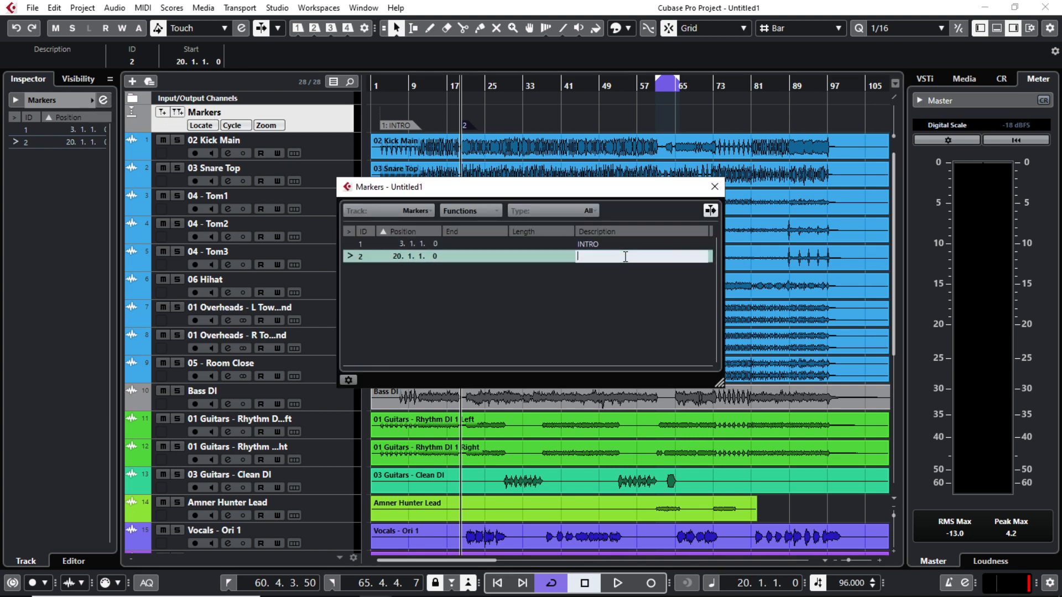
text(VERSE)
text(1)
key(Return)
click(715, 187)
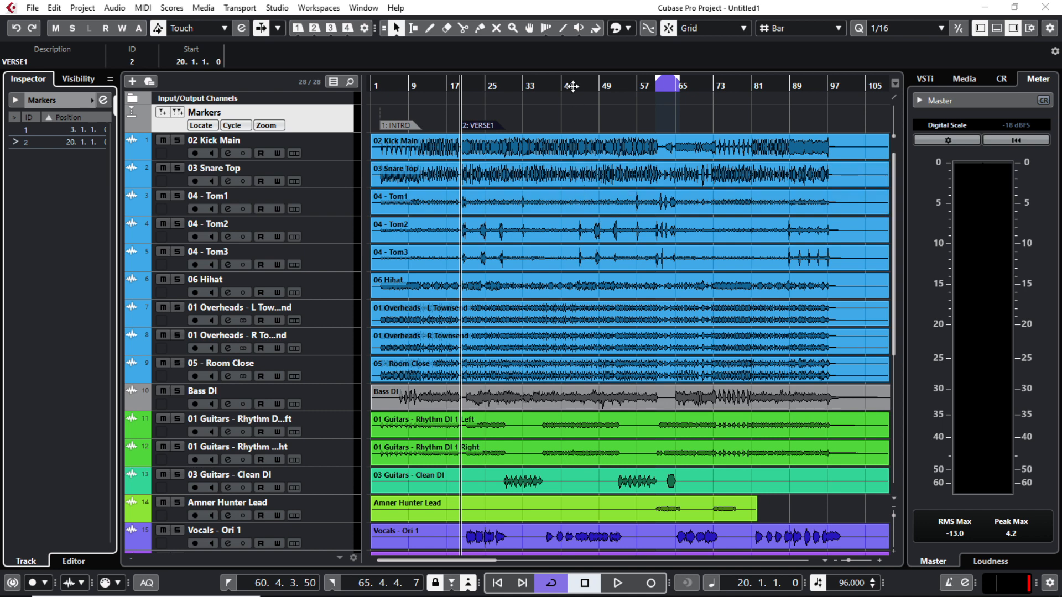
Step: Add a marker at bar 44 and name it CHORUS 1
click(573, 87)
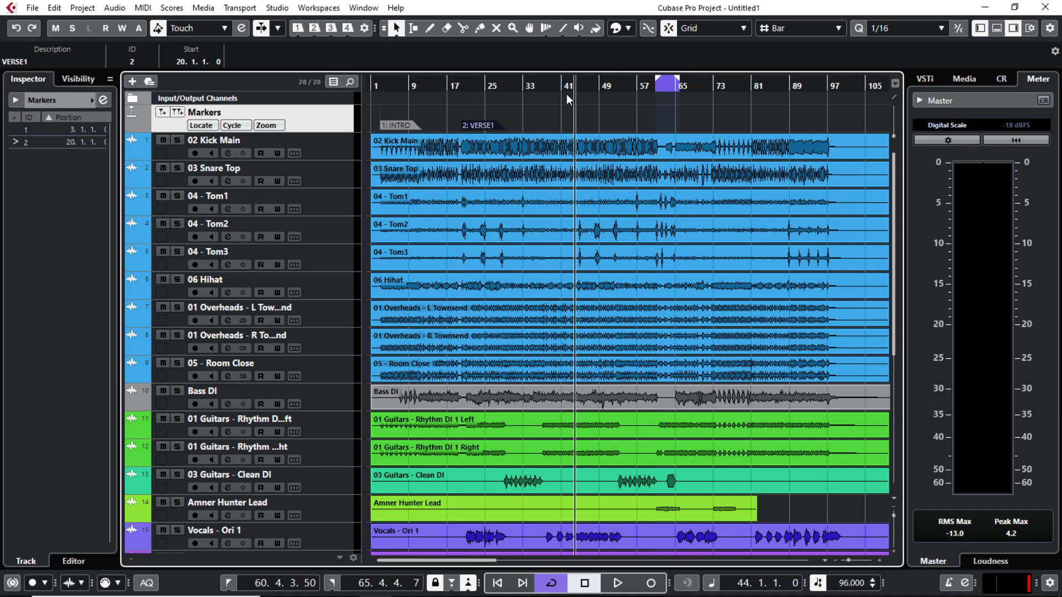
click(162, 114)
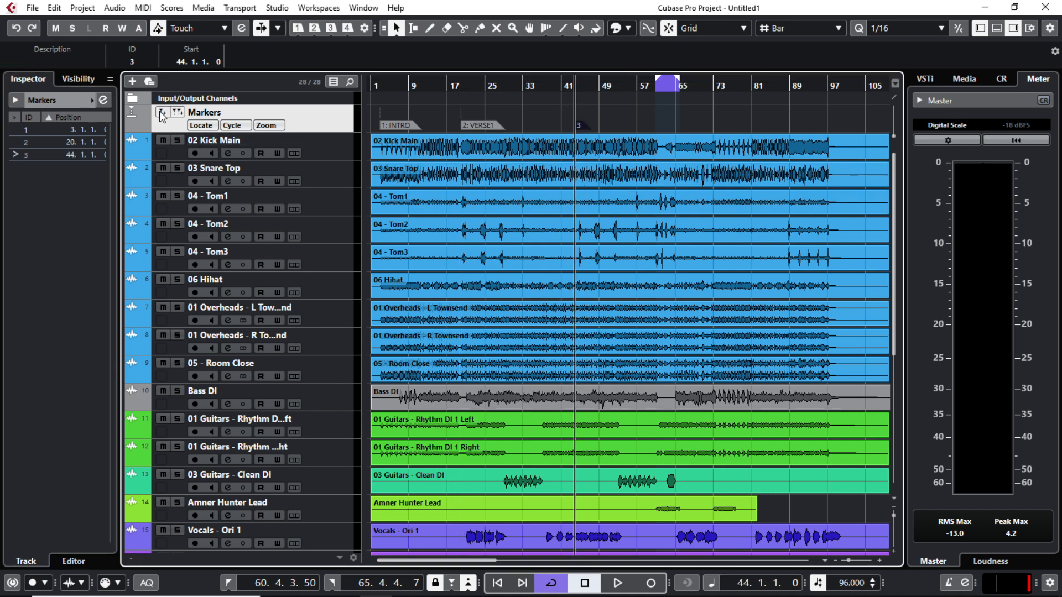
key(ctrl+m)
double_click(642, 268)
text(CHOR)
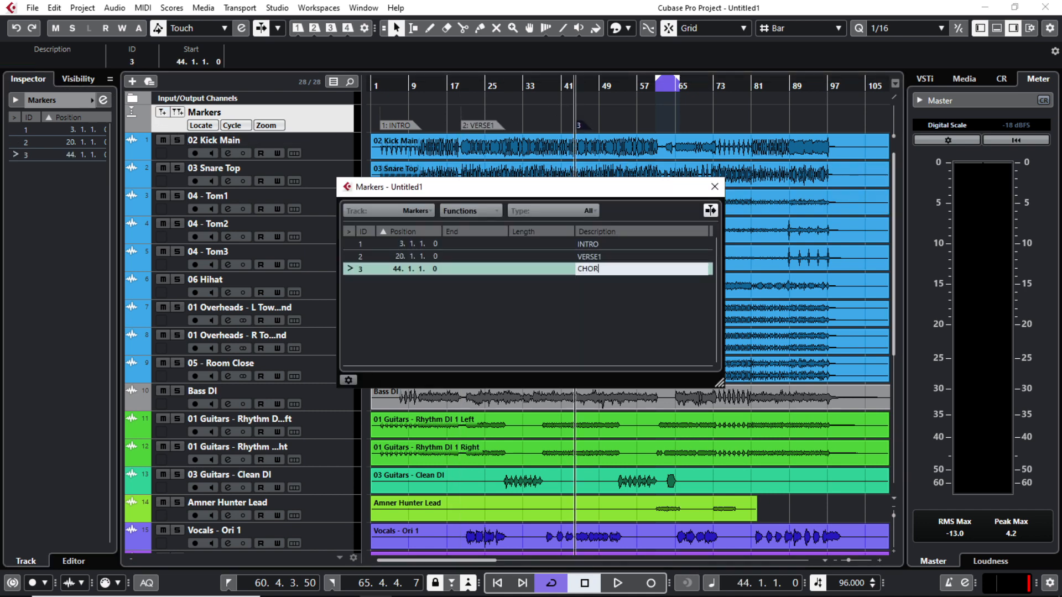
text(US 1)
key(Return)
click(715, 187)
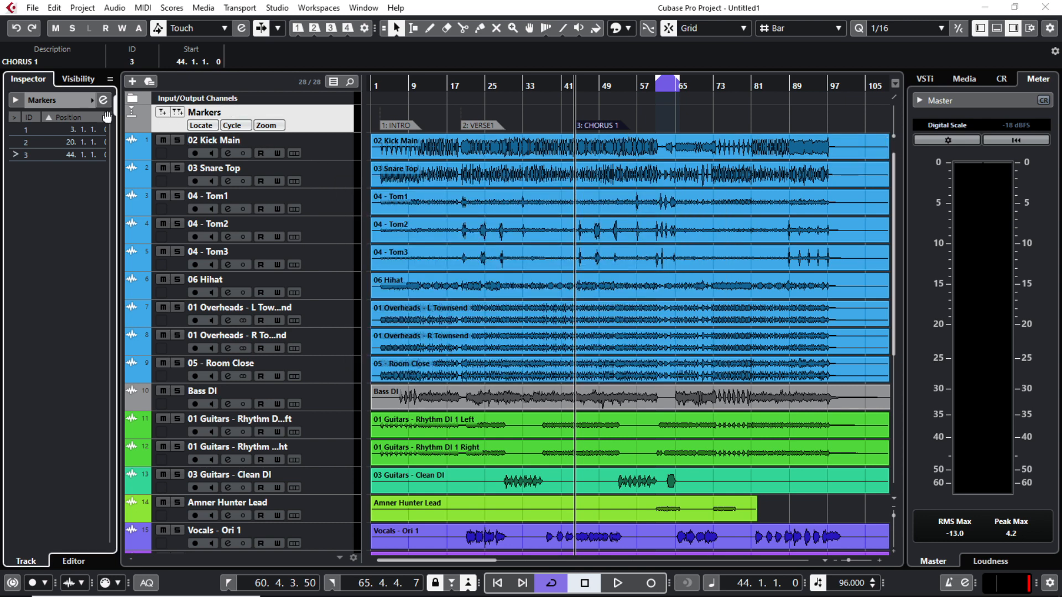
Step: Colour the section markers red
click(95, 100)
click(105, 138)
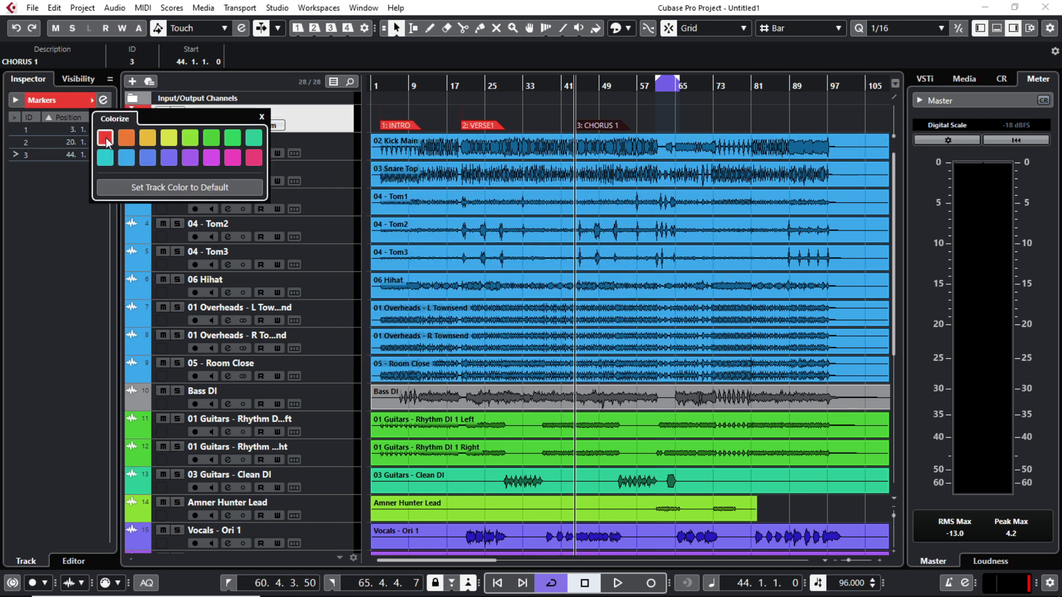
click(376, 114)
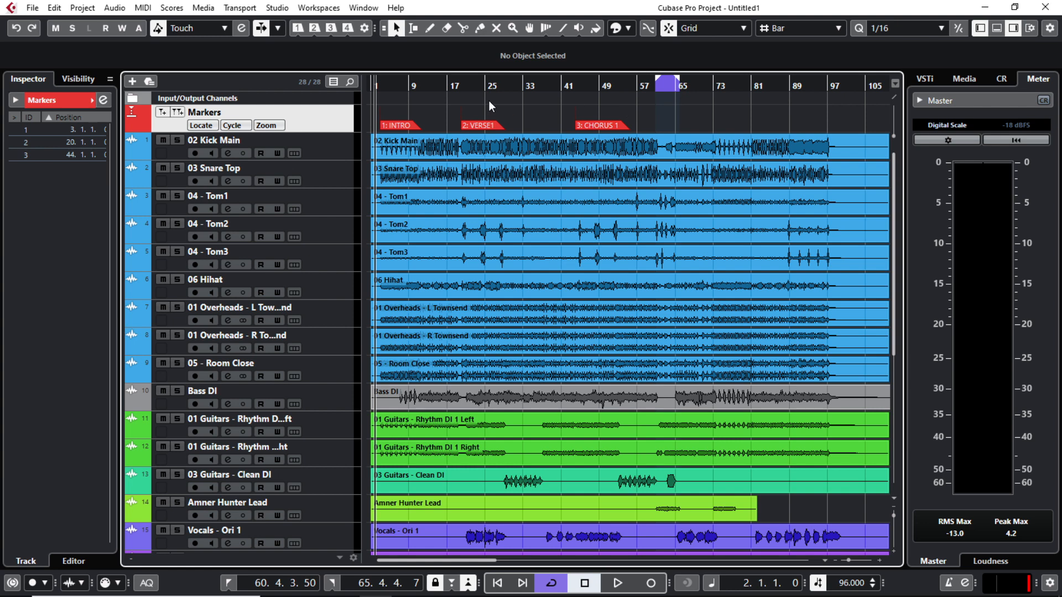
click(381, 84)
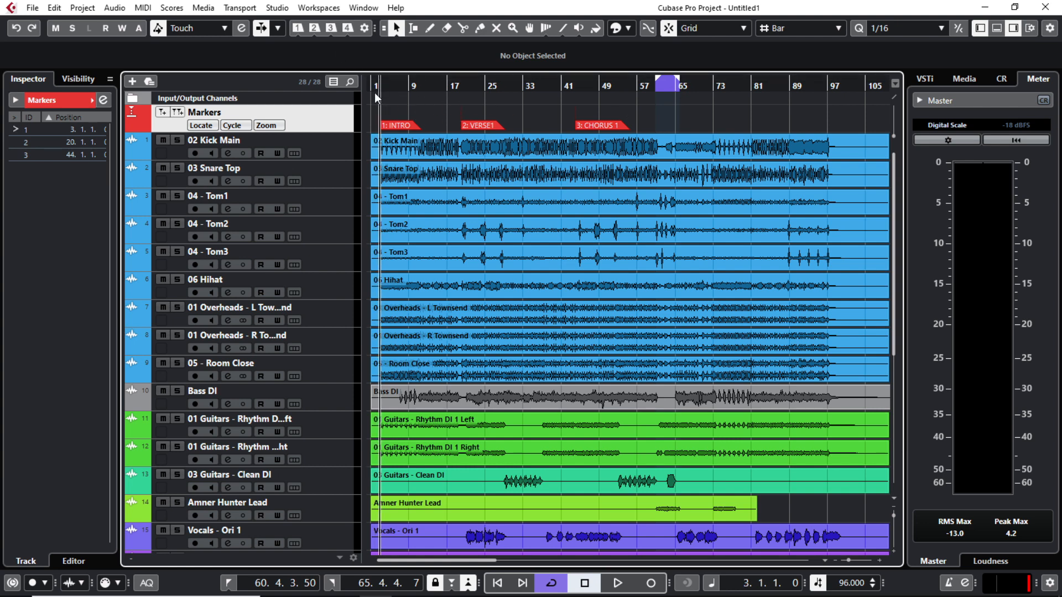
click(314, 28)
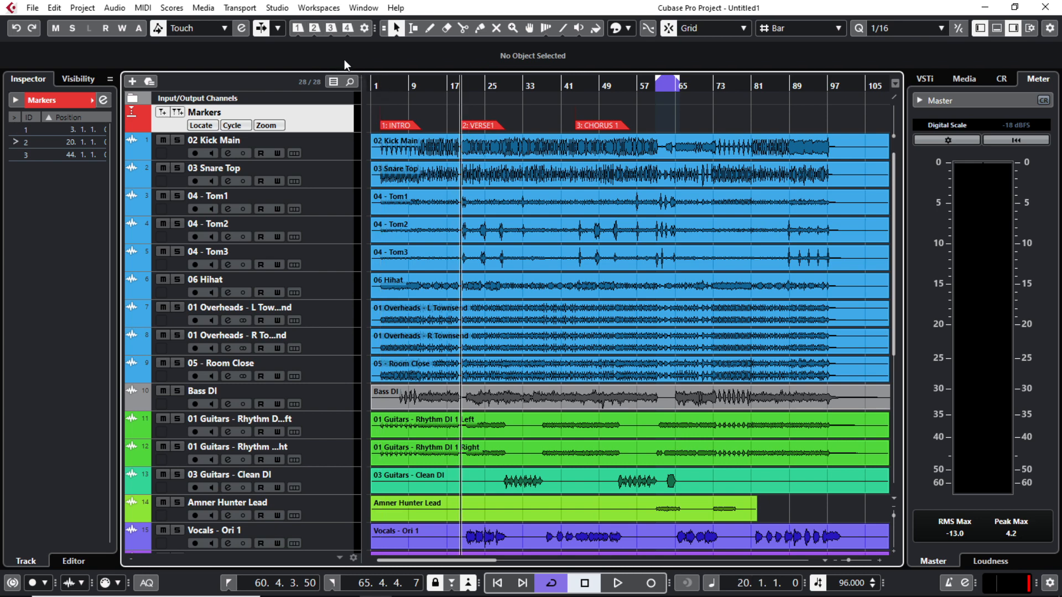
click(330, 29)
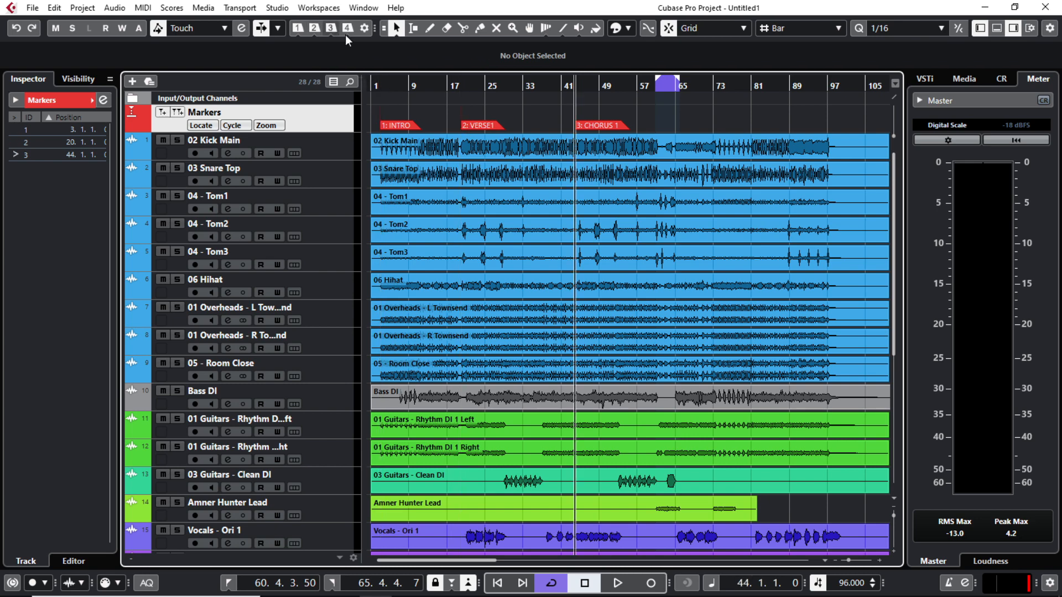
click(498, 583)
click(497, 583)
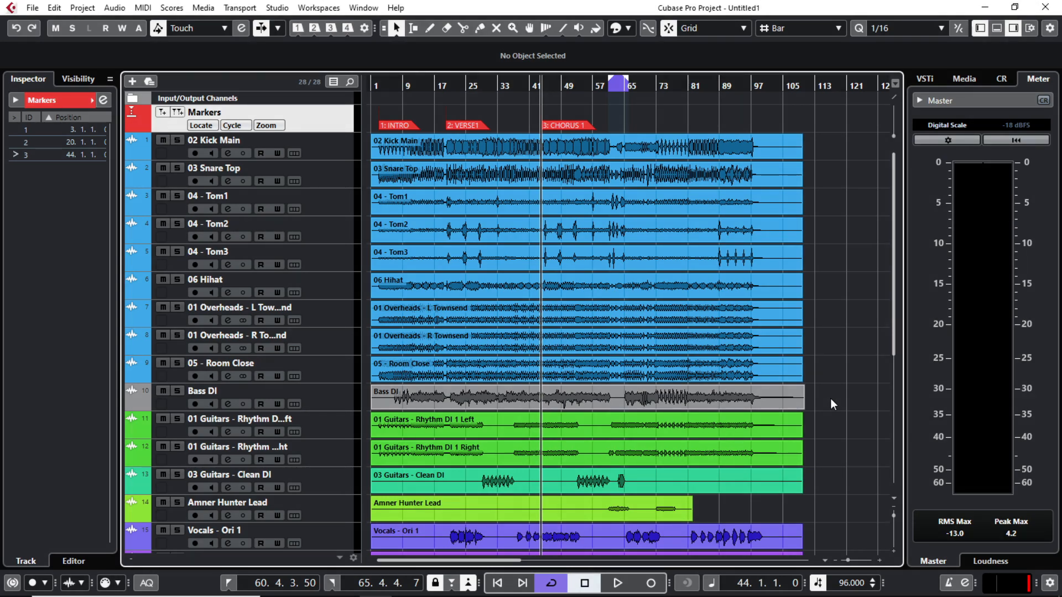
scroll(826, 421, down, 2)
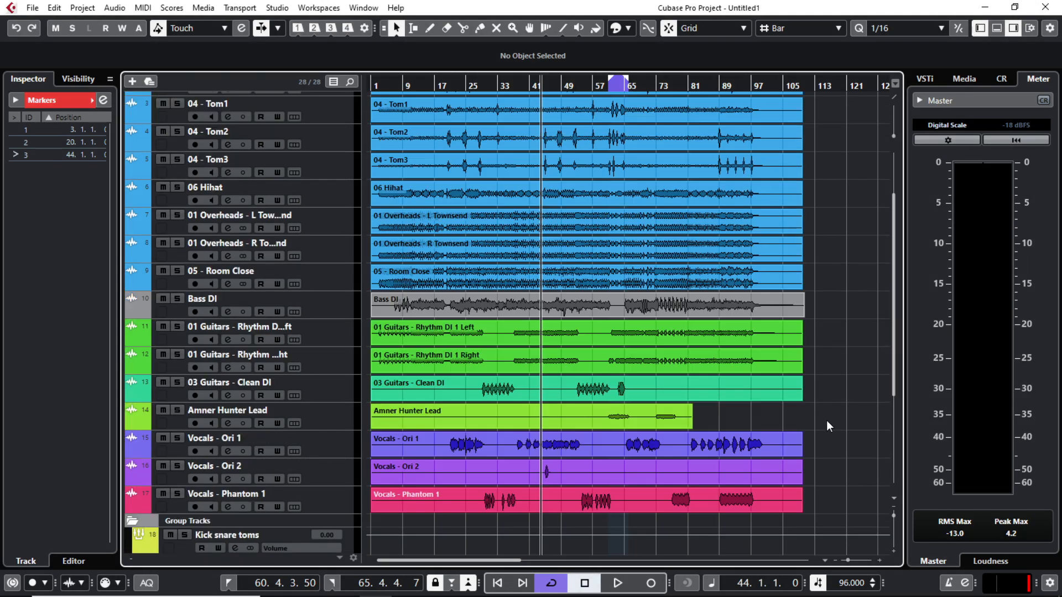
scroll(827, 420, up, 2)
scroll(828, 420, down, 2)
scroll(828, 421, up, 2)
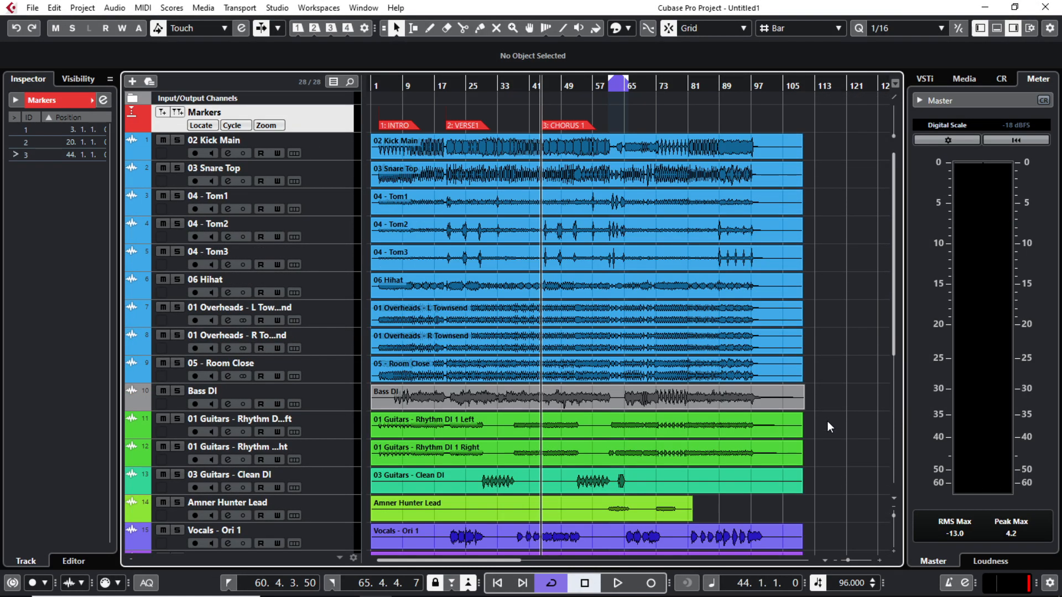
scroll(818, 523, down, 3)
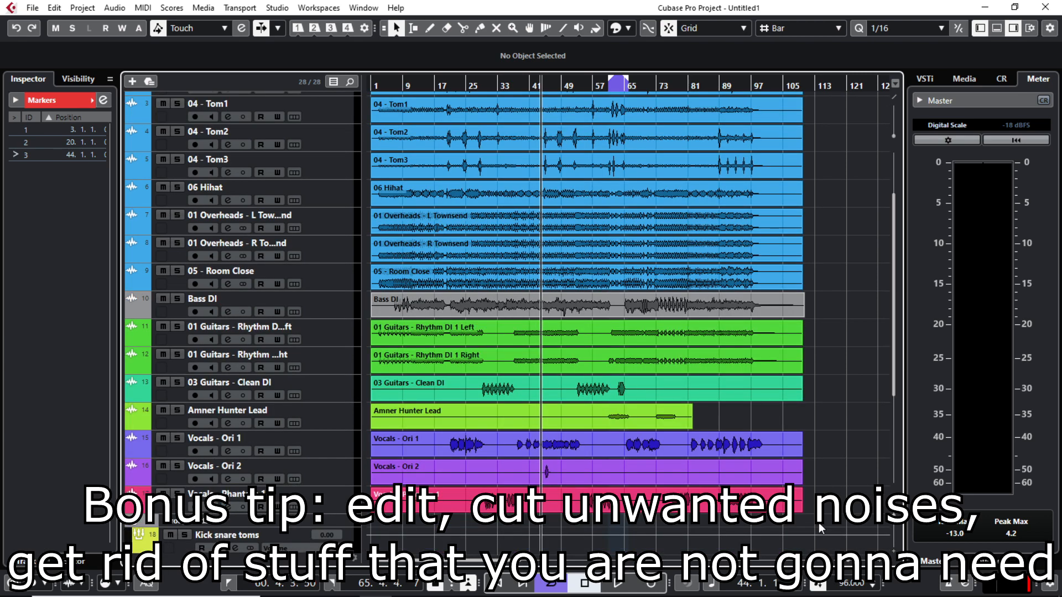
Step: Select all audio events and trim their ends to bar 100
scroll(785, 276, up, 3)
key(ctrl+a)
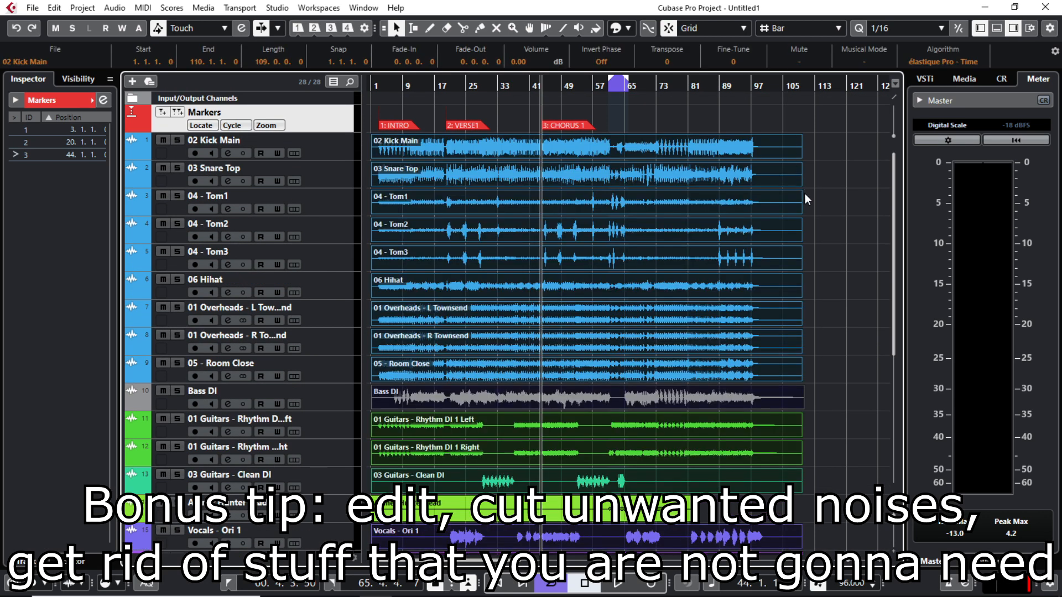
drag(800, 156, 757, 161)
drag(379, 86, 411, 153)
Step: Split the left rhythm guitar at bars 30 and 36 and delete the middle piece
click(421, 88)
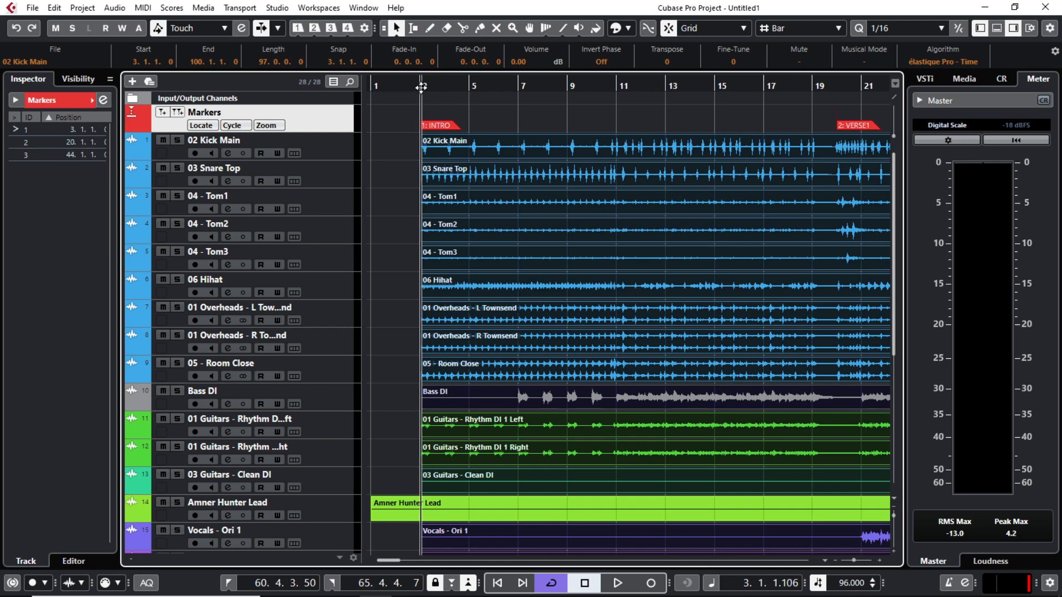
key(g)
key(g)
key(g)
key(g)
key(g)
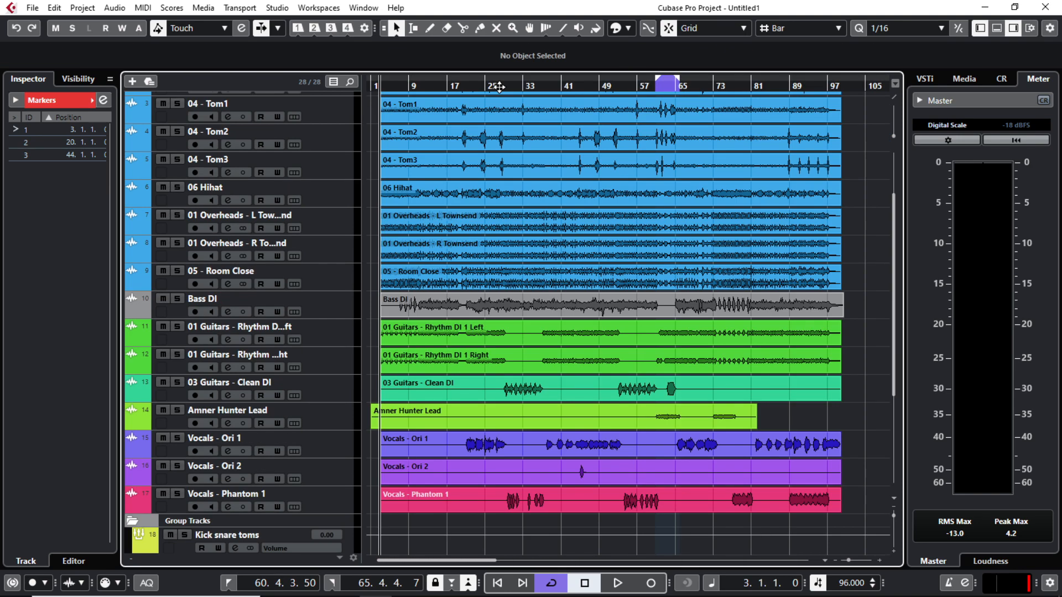
key(h)
key(h)
right_click(614, 341)
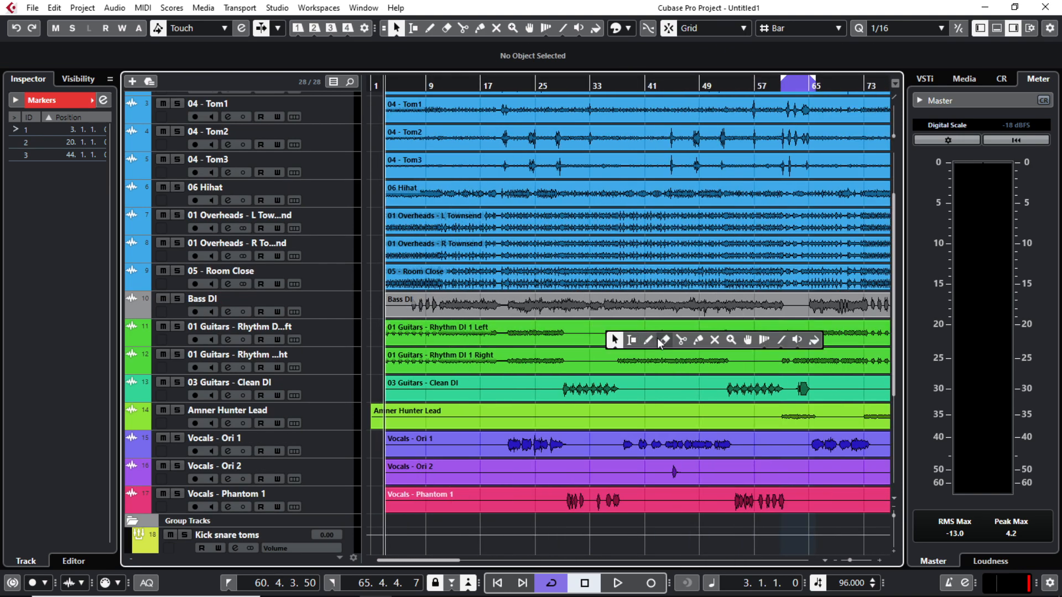
click(681, 340)
key(h)
click(609, 337)
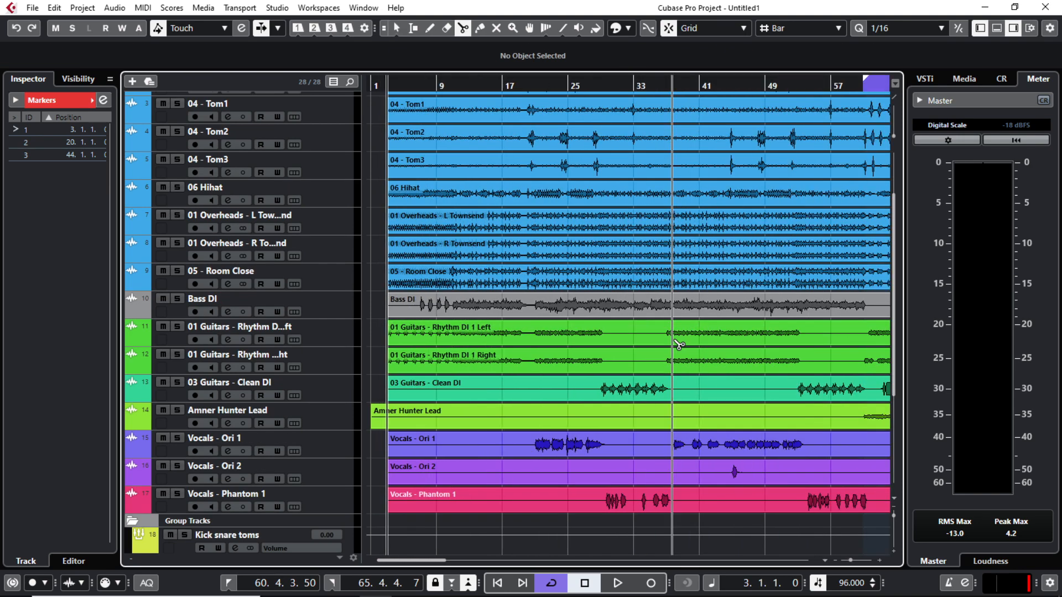
click(660, 338)
key(1)
click(637, 332)
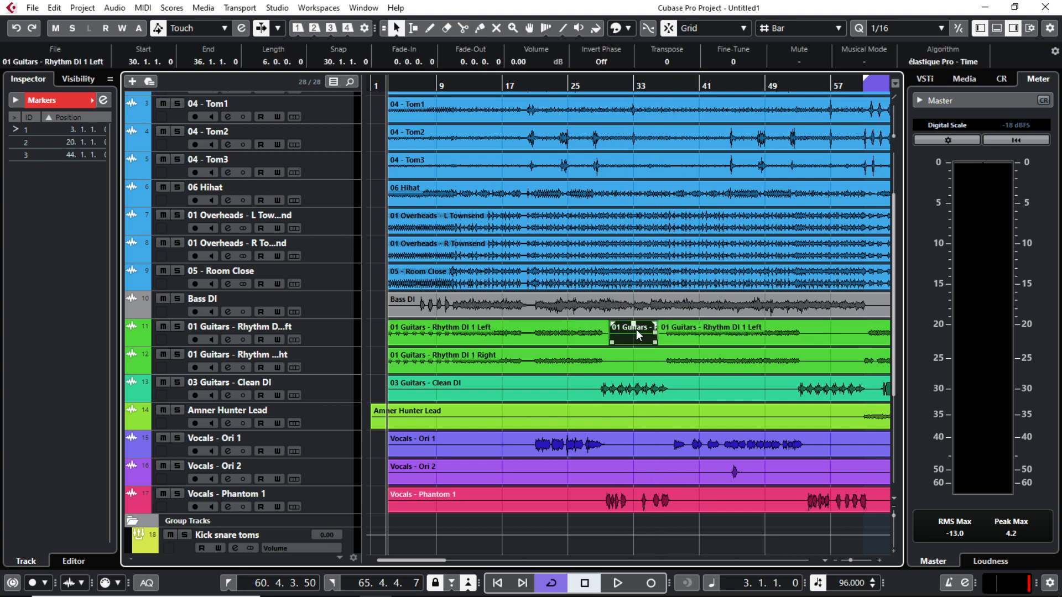
key(Delete)
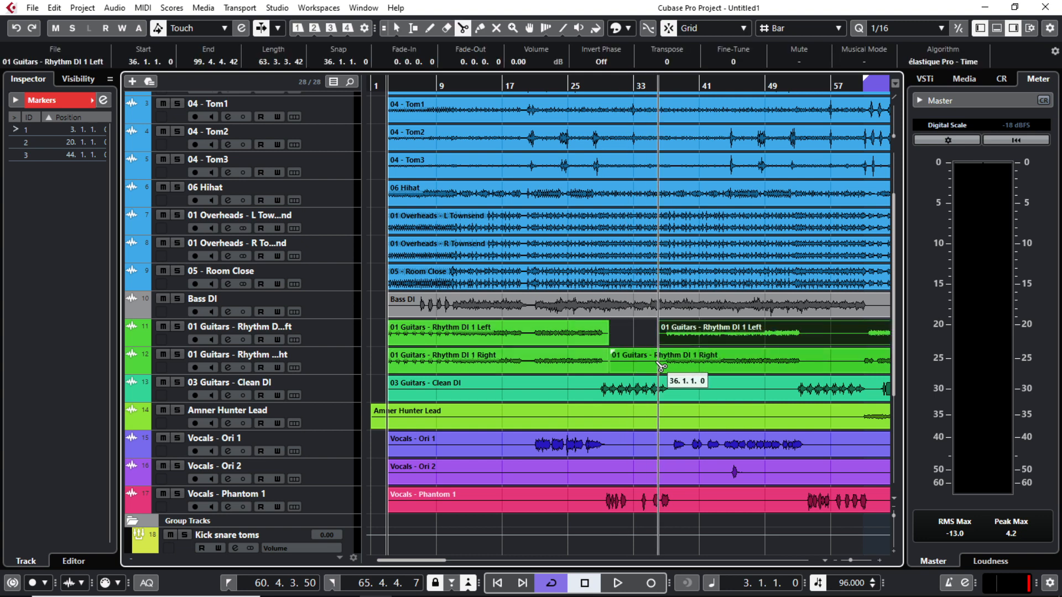
Step: Split the right rhythm guitar and delete its bar 30–36 piece
click(659, 365)
right_click(650, 358)
click(658, 363)
click(636, 356)
key(Delete)
Step: Trim the Tom1, Tom2 and Tom3 events to start at bar 20
scroll(680, 165, up, 3)
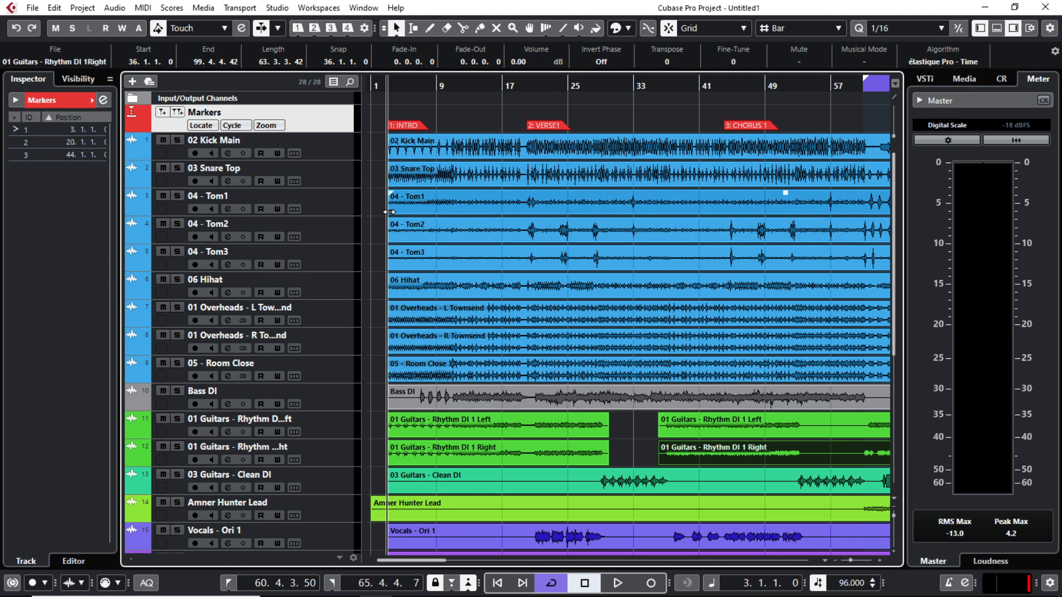
drag(389, 213, 530, 216)
drag(389, 243, 529, 244)
drag(389, 271, 533, 270)
Step: Shrink the 04 - Tom1 track to match the other tracks' height, then review the timeline
key(h)
key(h)
key(h)
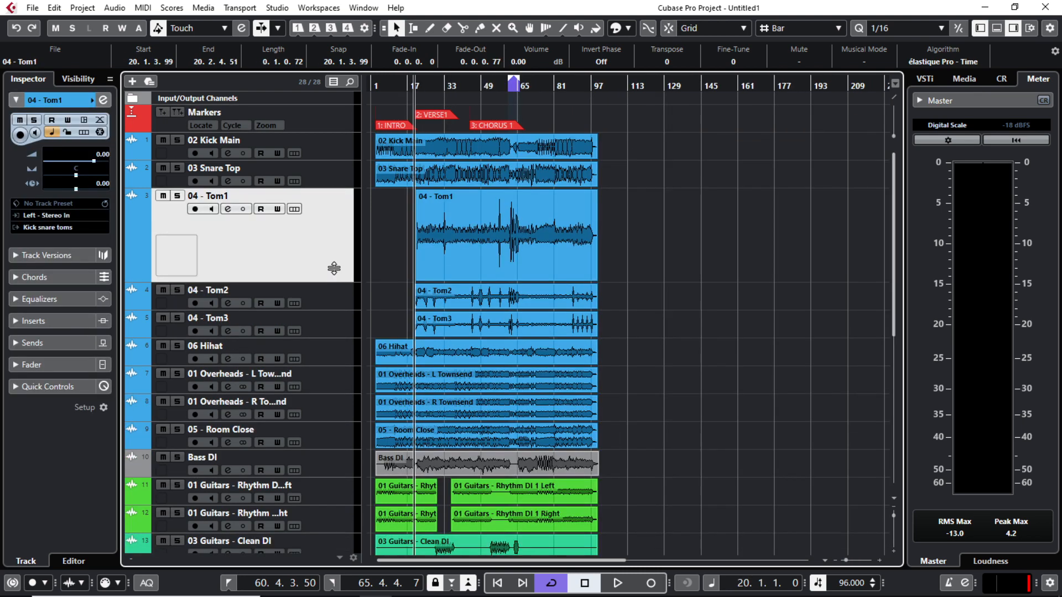
drag(334, 269, 332, 221)
scroll(572, 335, down, 5)
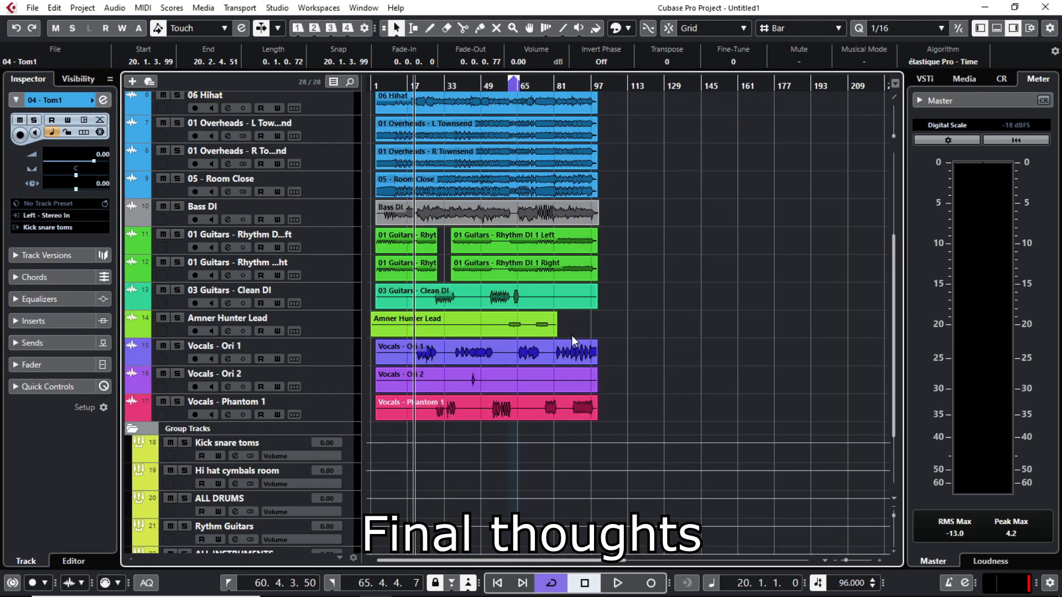
scroll(526, 327, up, 6)
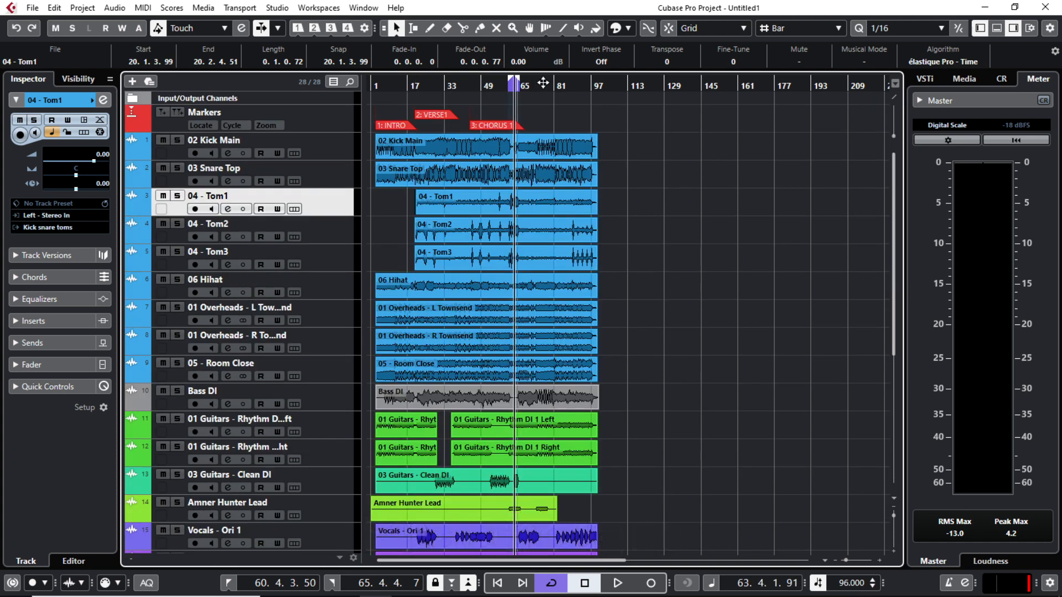
drag(544, 82, 603, 95)
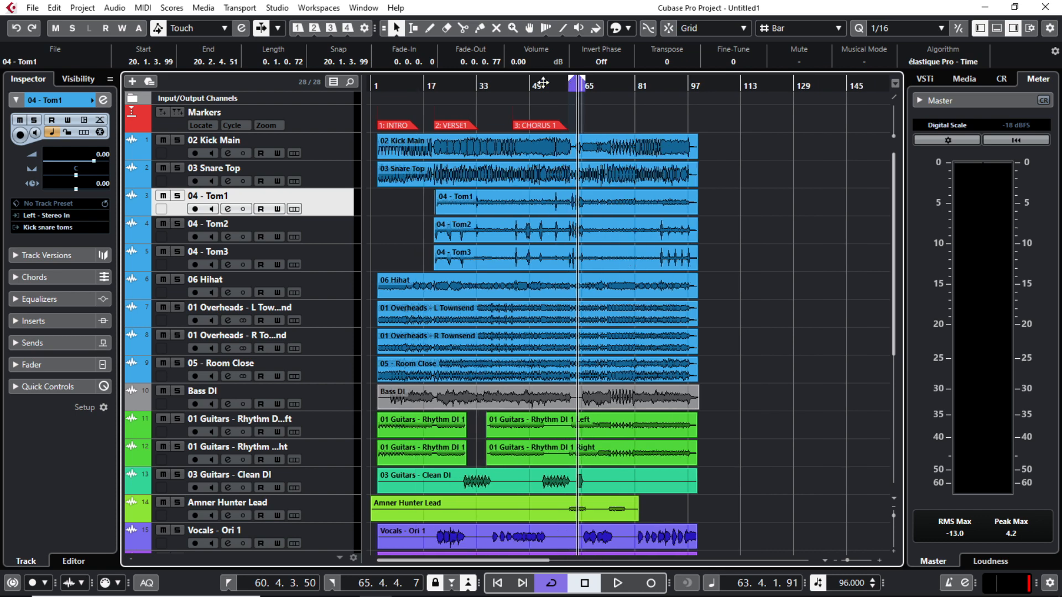
key(h)
key(h)
key(g)
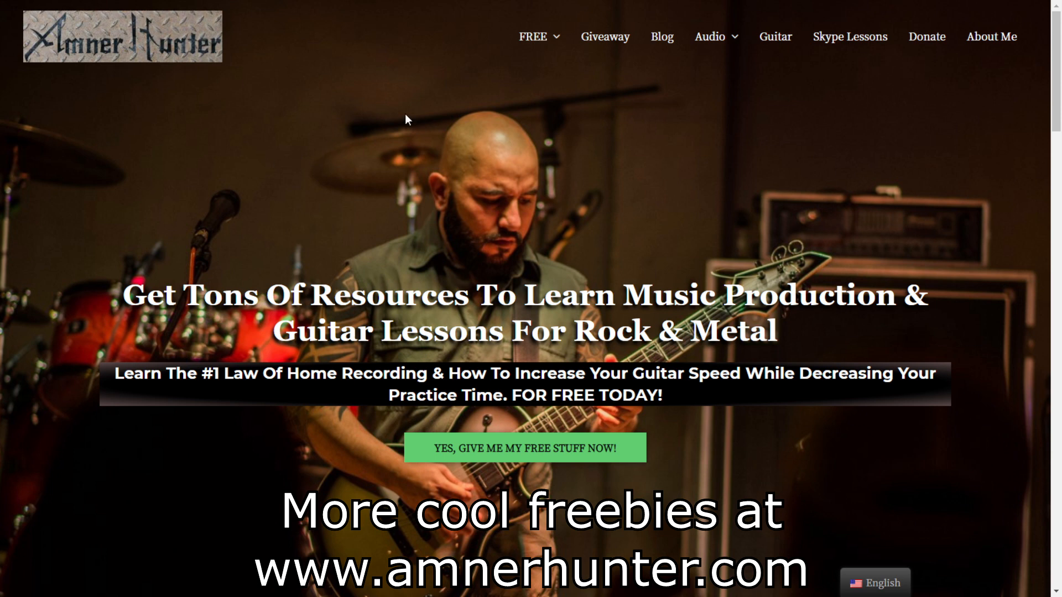
mouse_move(529, 39)
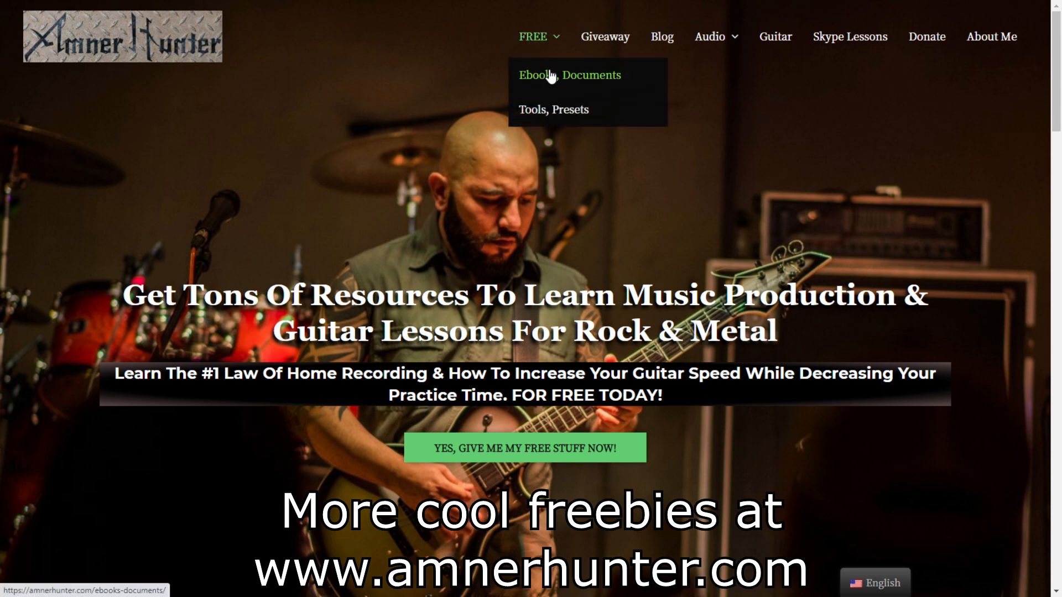